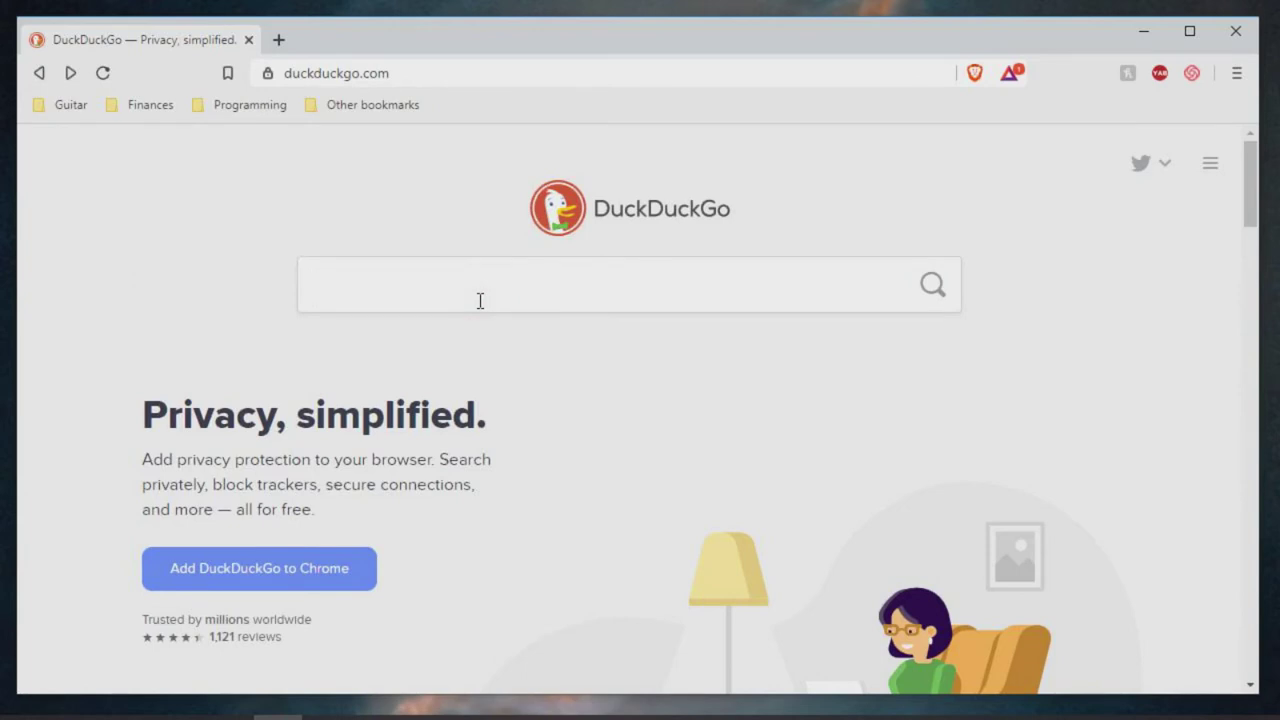
Search the web for "google earth" and open the official Google Earth website from the results.
text(google)
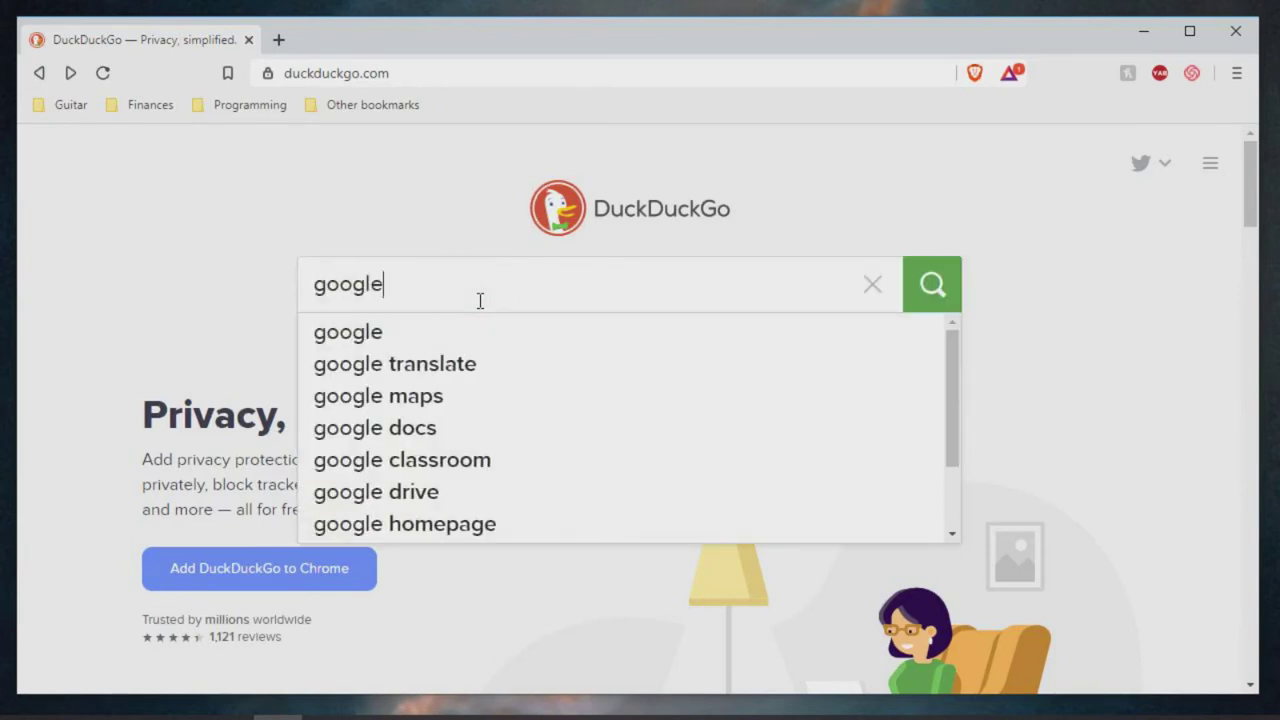
text( earth)
key(Return)
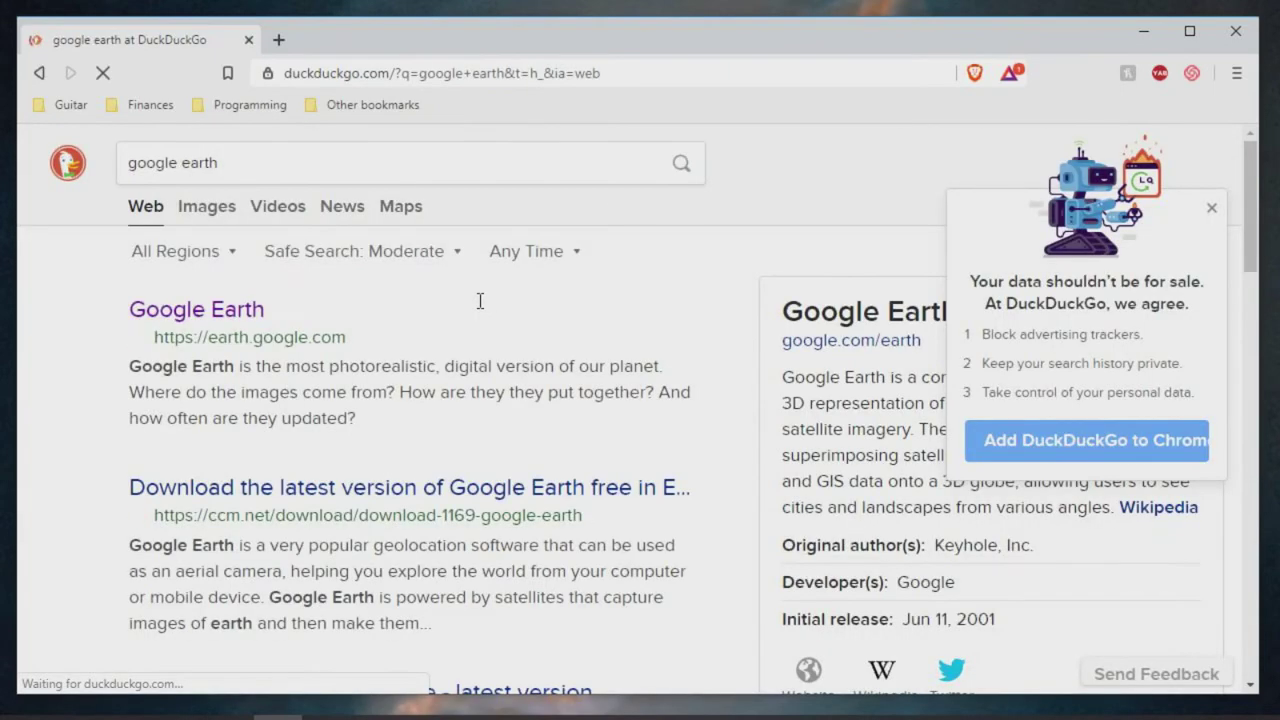
click(223, 310)
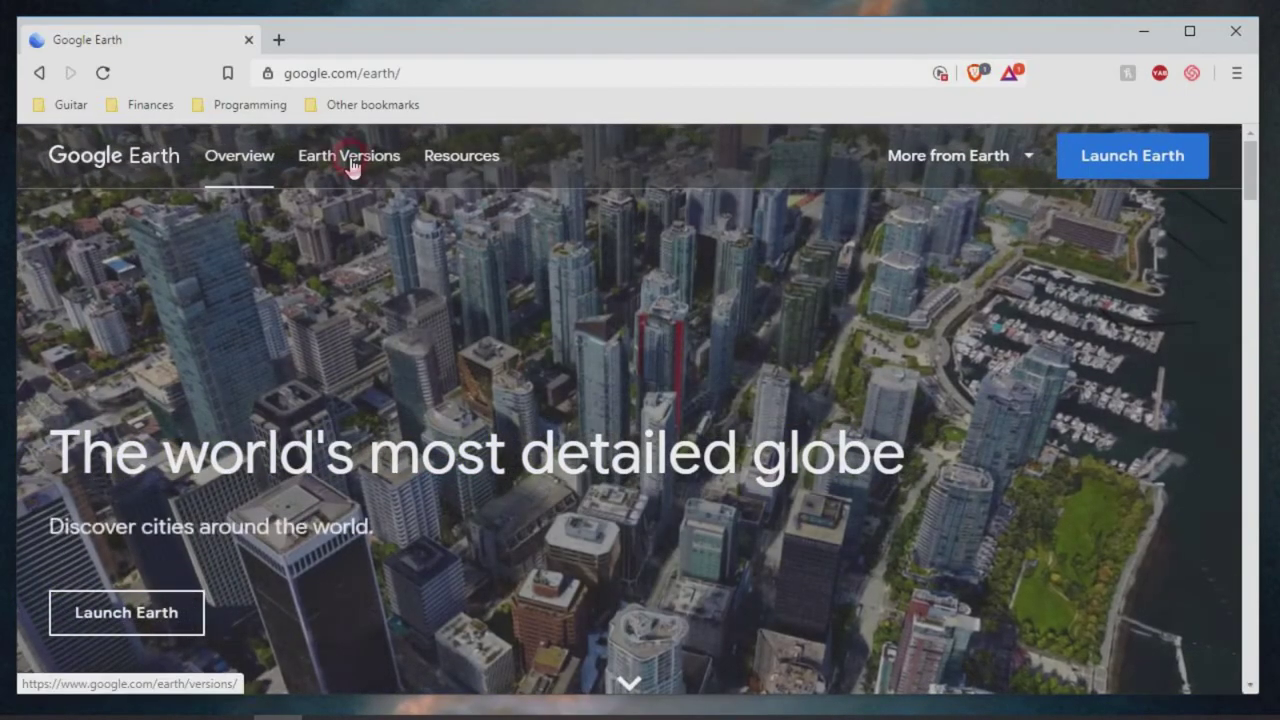
Find the Google Earth Pro on desktop version, accept its terms and save the GoogleEarthProSetup installer to Downloads.
click(349, 166)
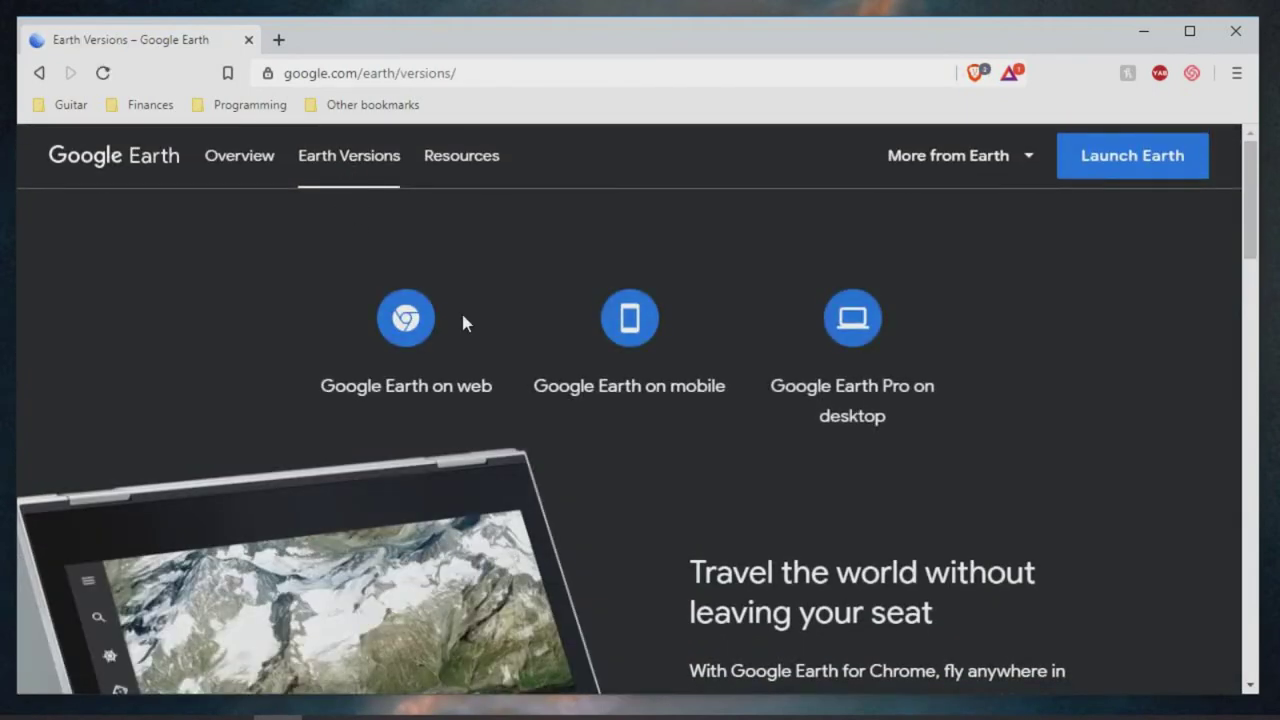
click(862, 396)
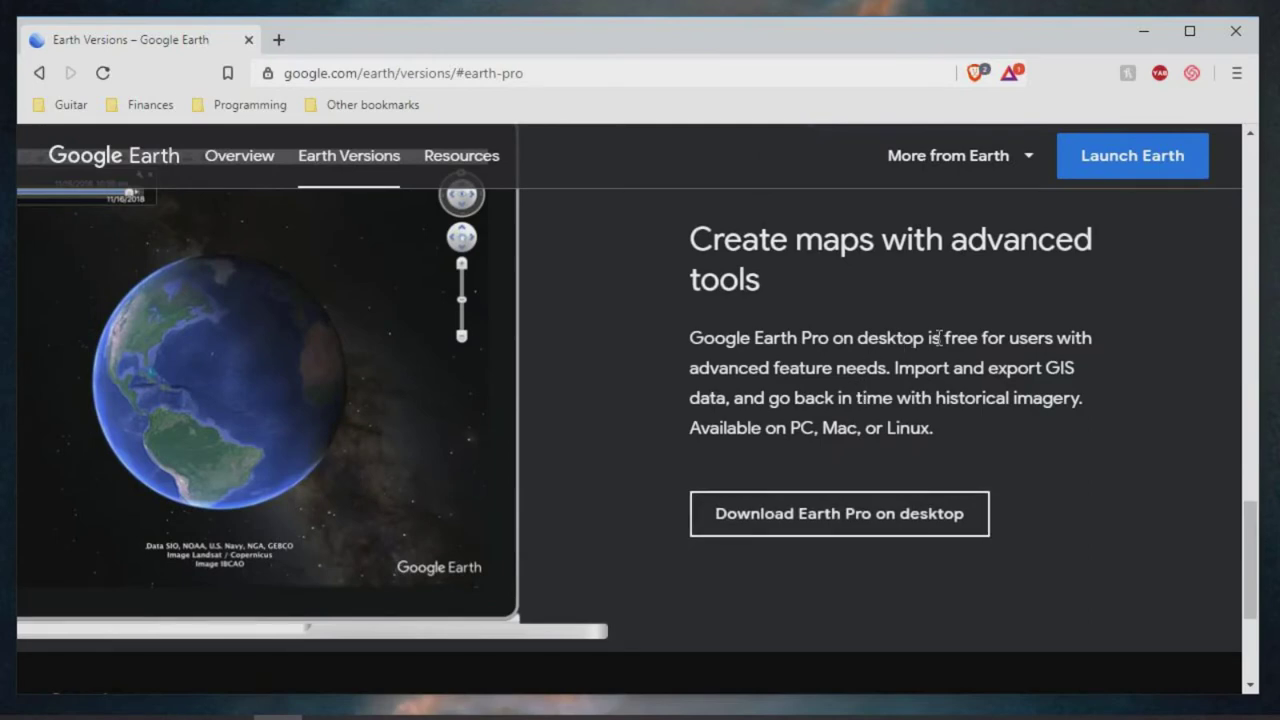
drag(938, 338, 978, 343)
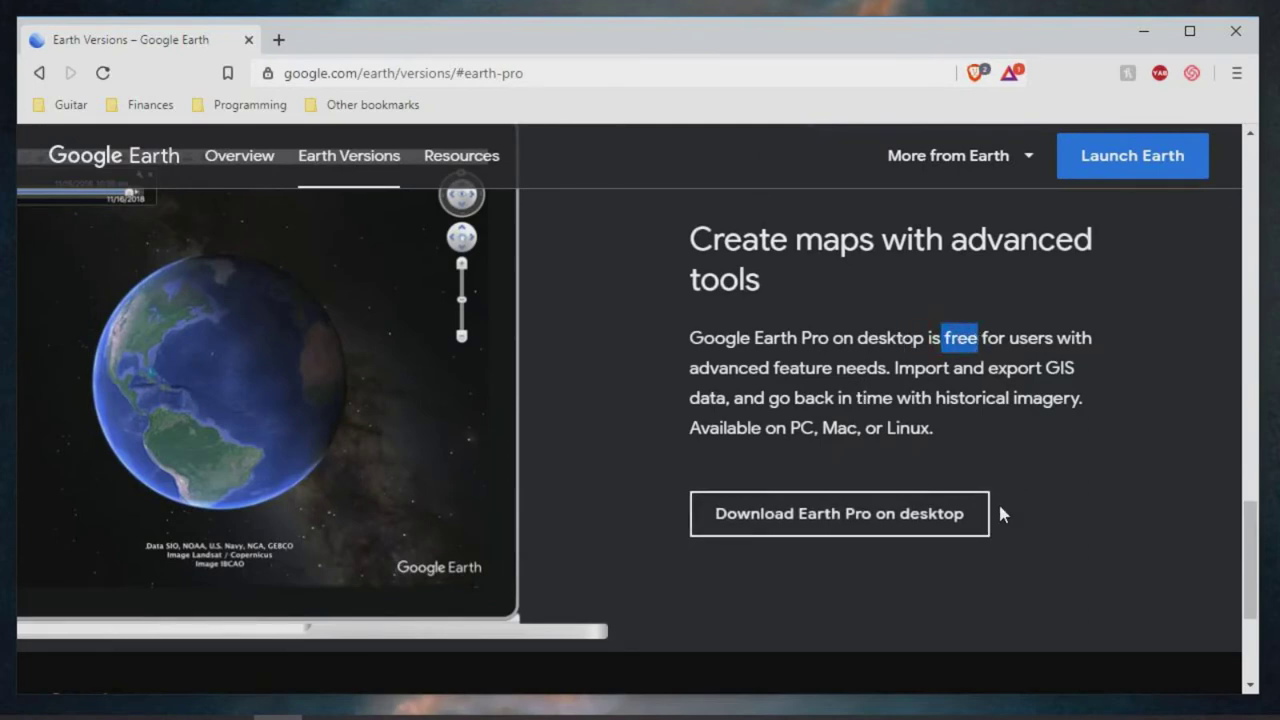
click(838, 524)
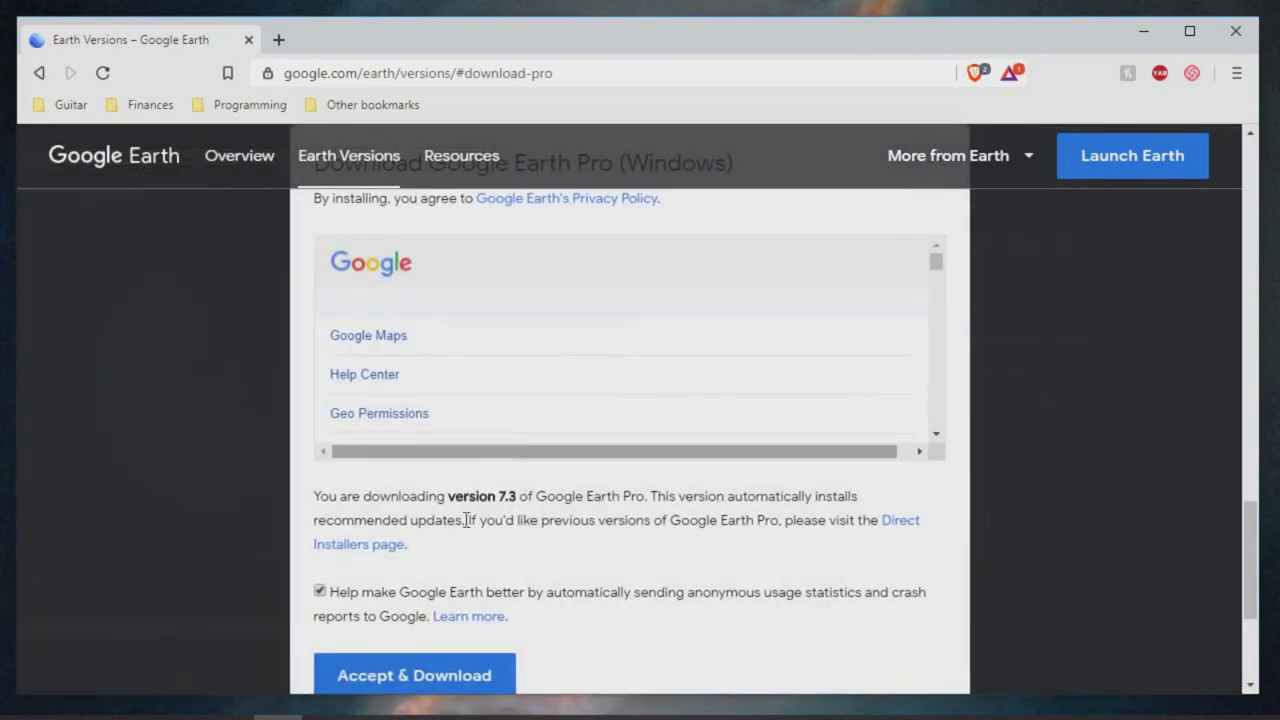
click(441, 676)
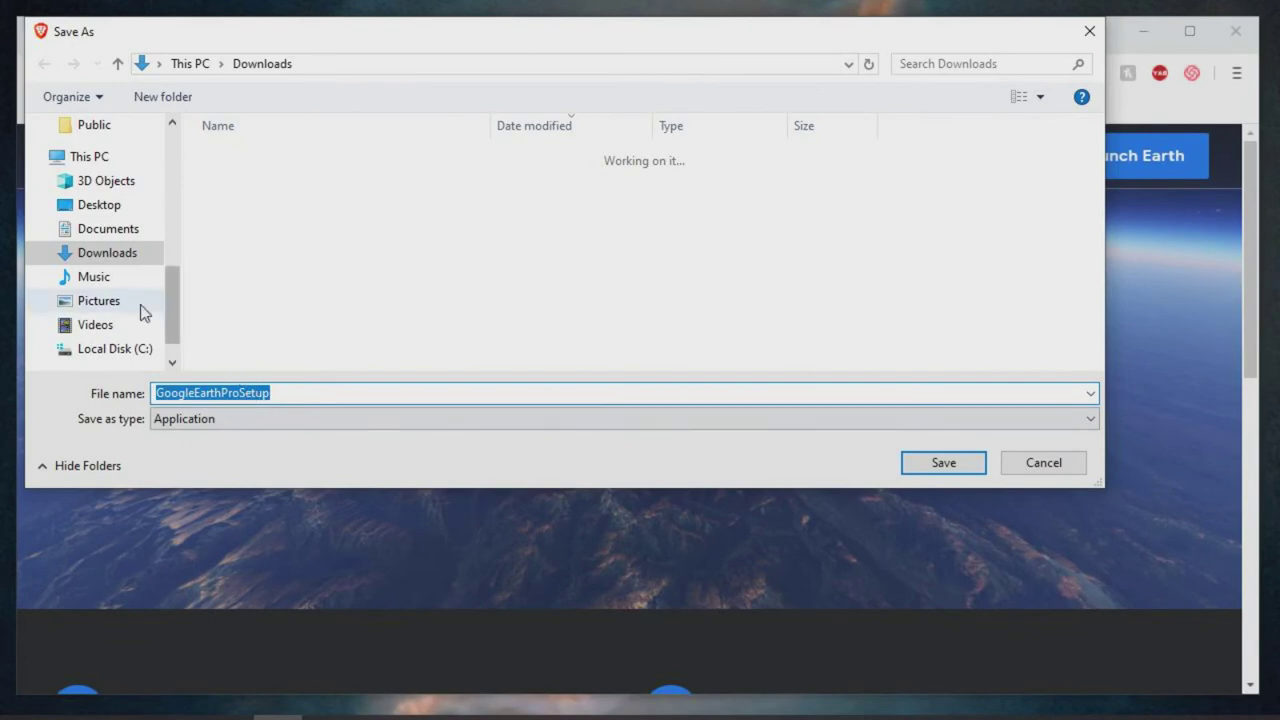
click(941, 463)
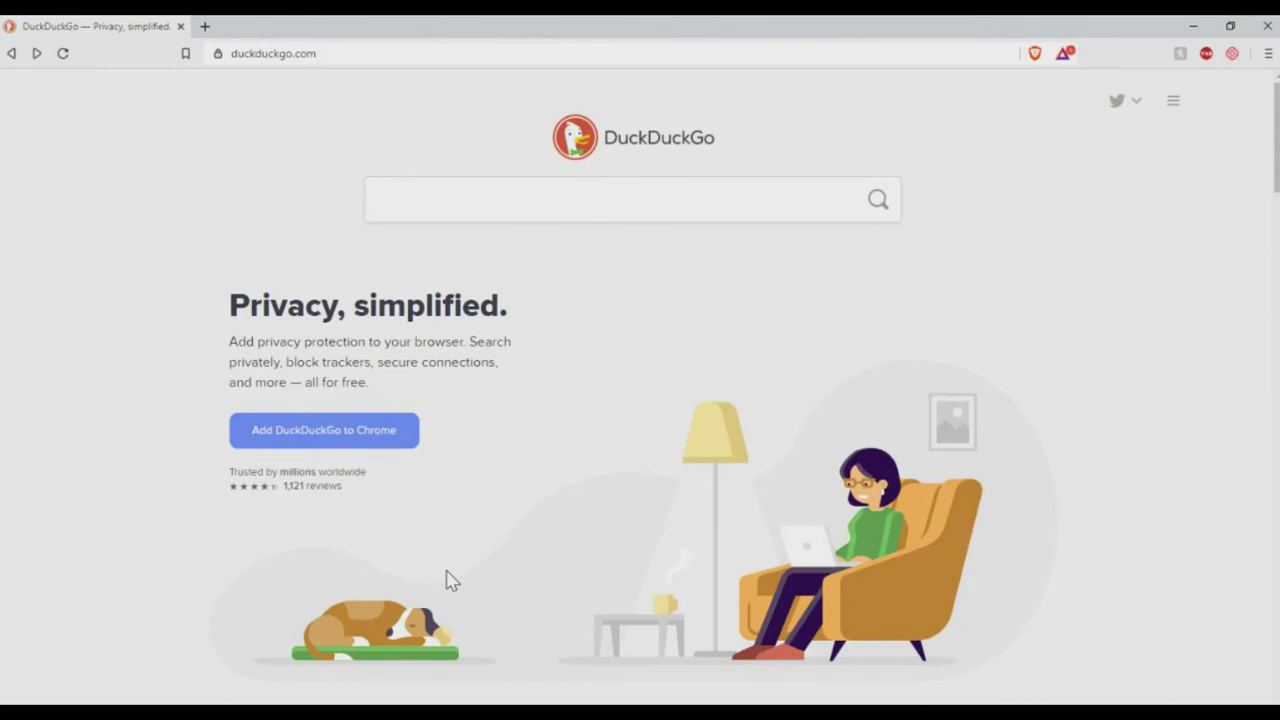
Search the web for "noaa_rncs.kmz" and open NOAA's GIS Data & Services page.
text(noaa)
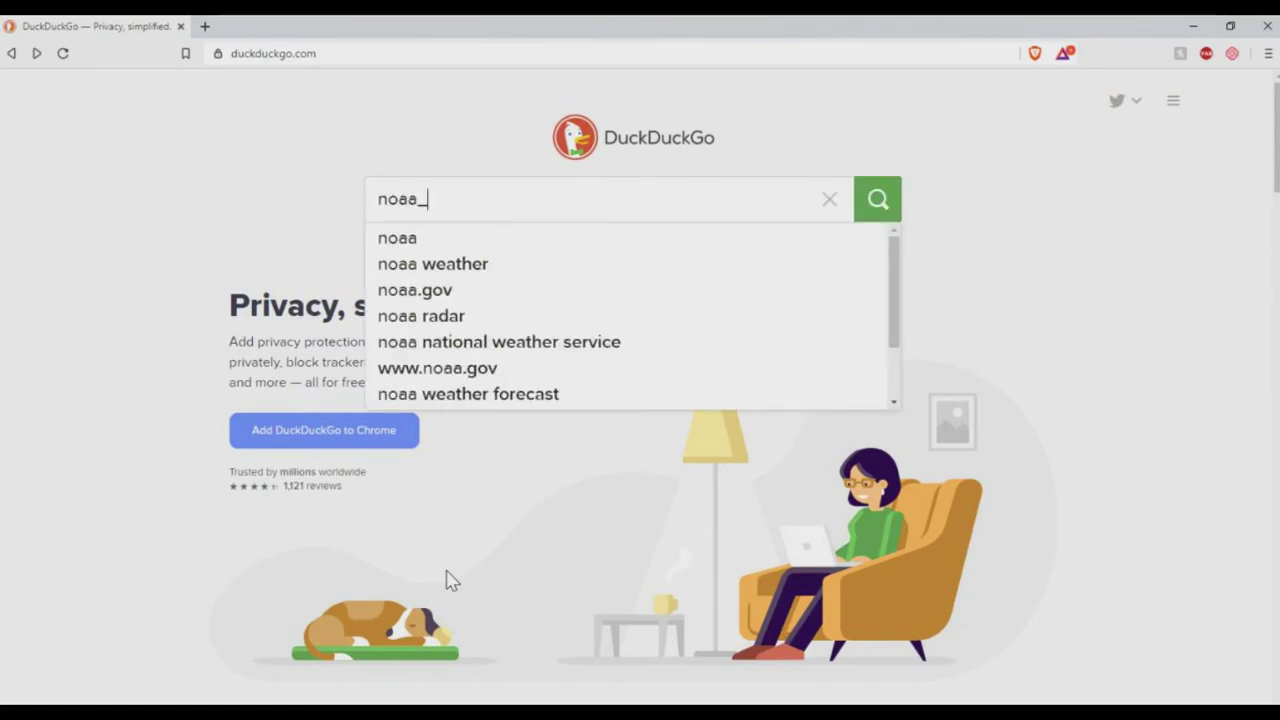
text(_rncs.kmz)
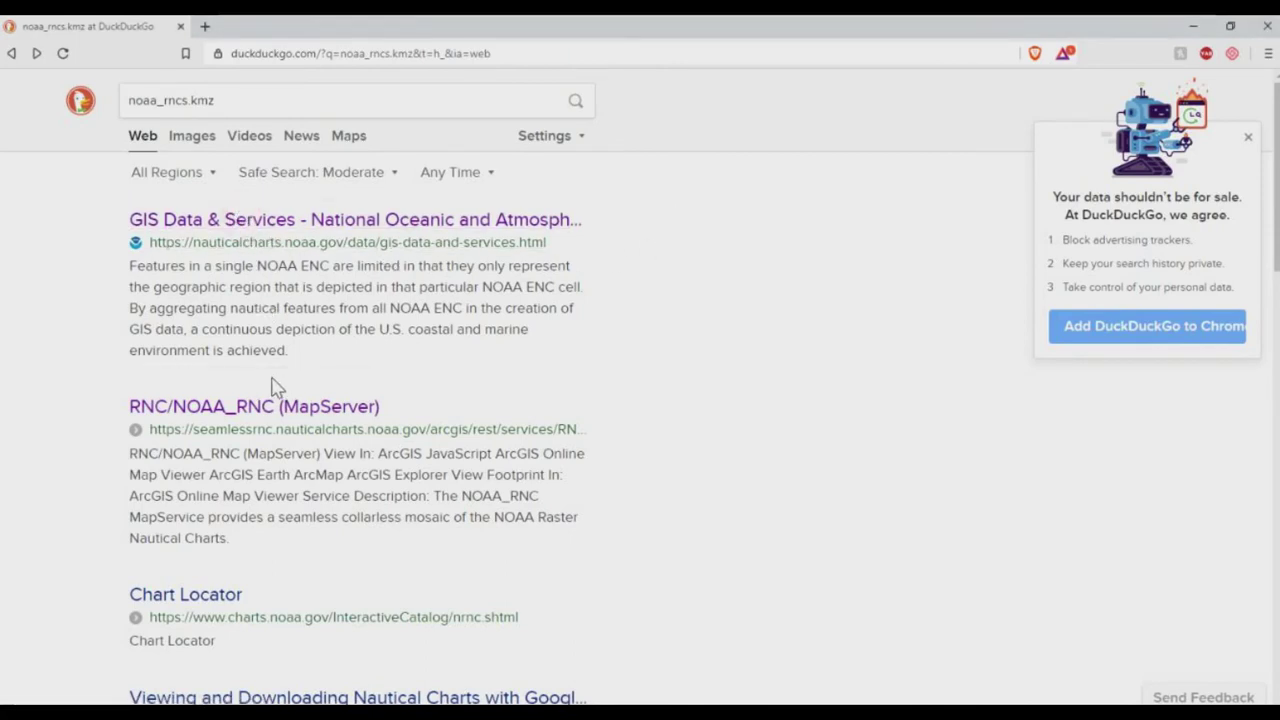
click(214, 220)
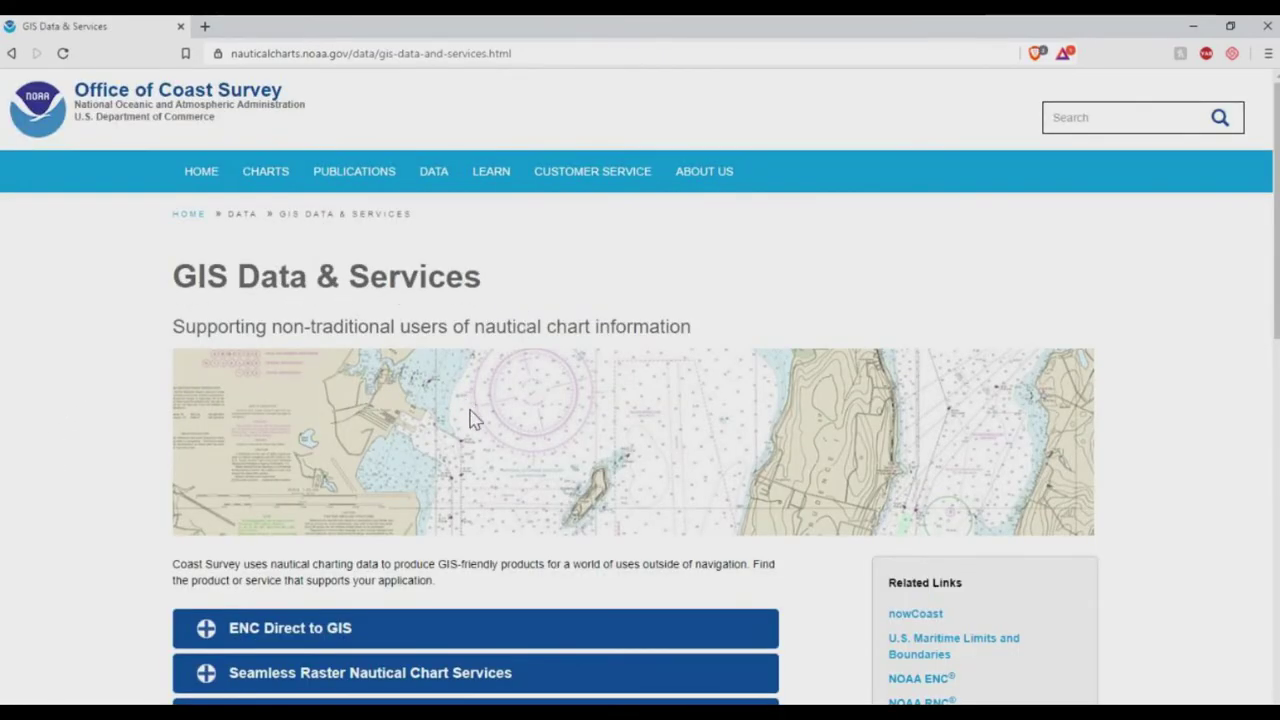
Expand Seamless Raster Nautical Chart Services and save the Seamless RNC KMZ file noaa_rncs to Downloads.
scroll(127, 482, down, 3)
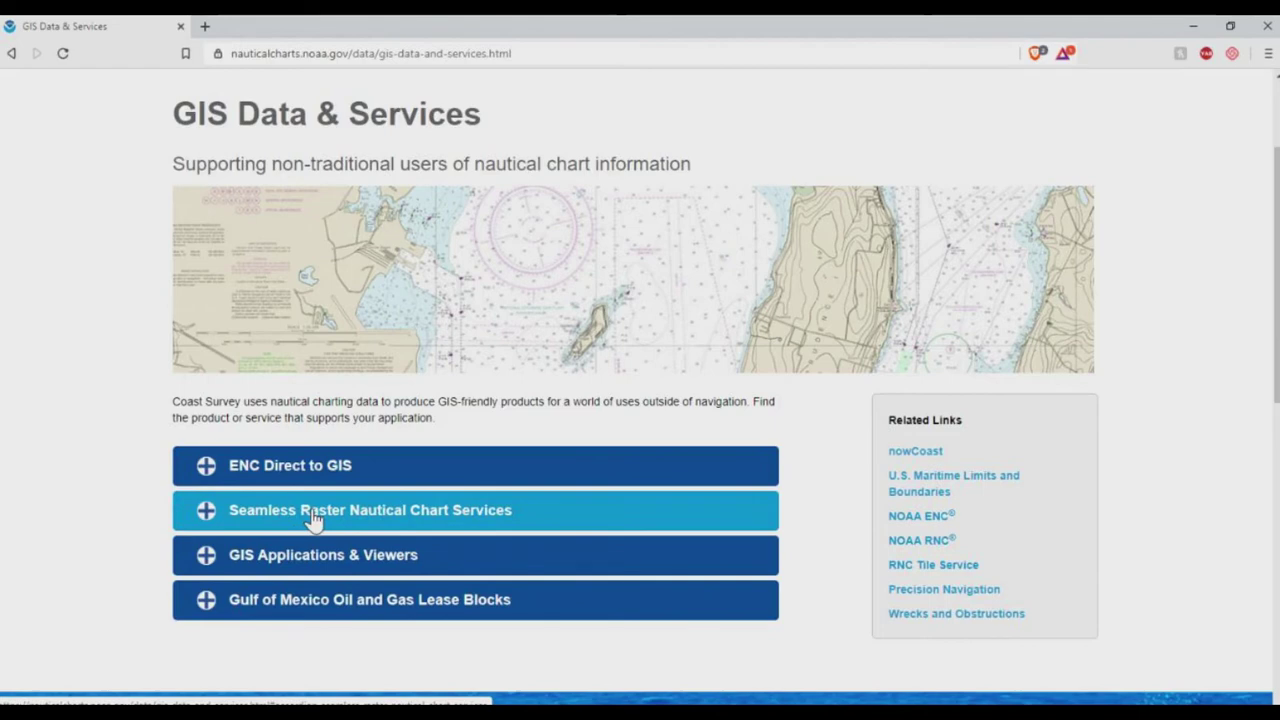
click(403, 524)
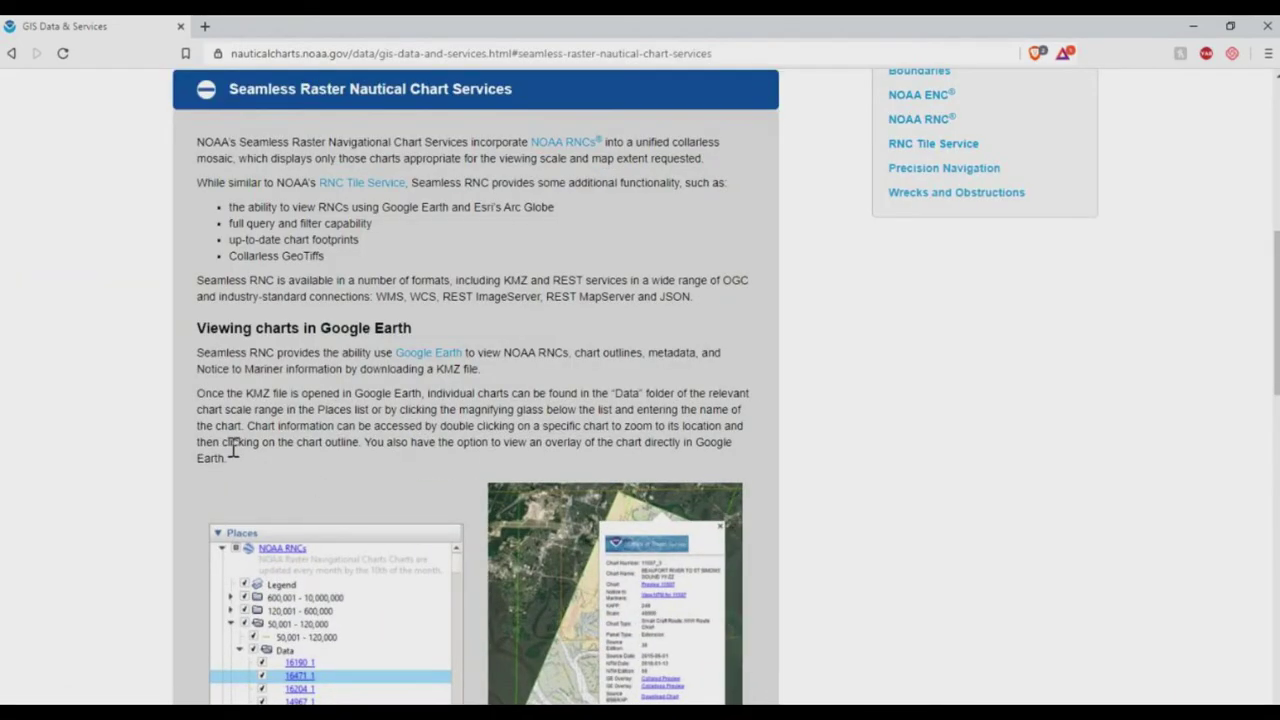
scroll(380, 213, down, 5)
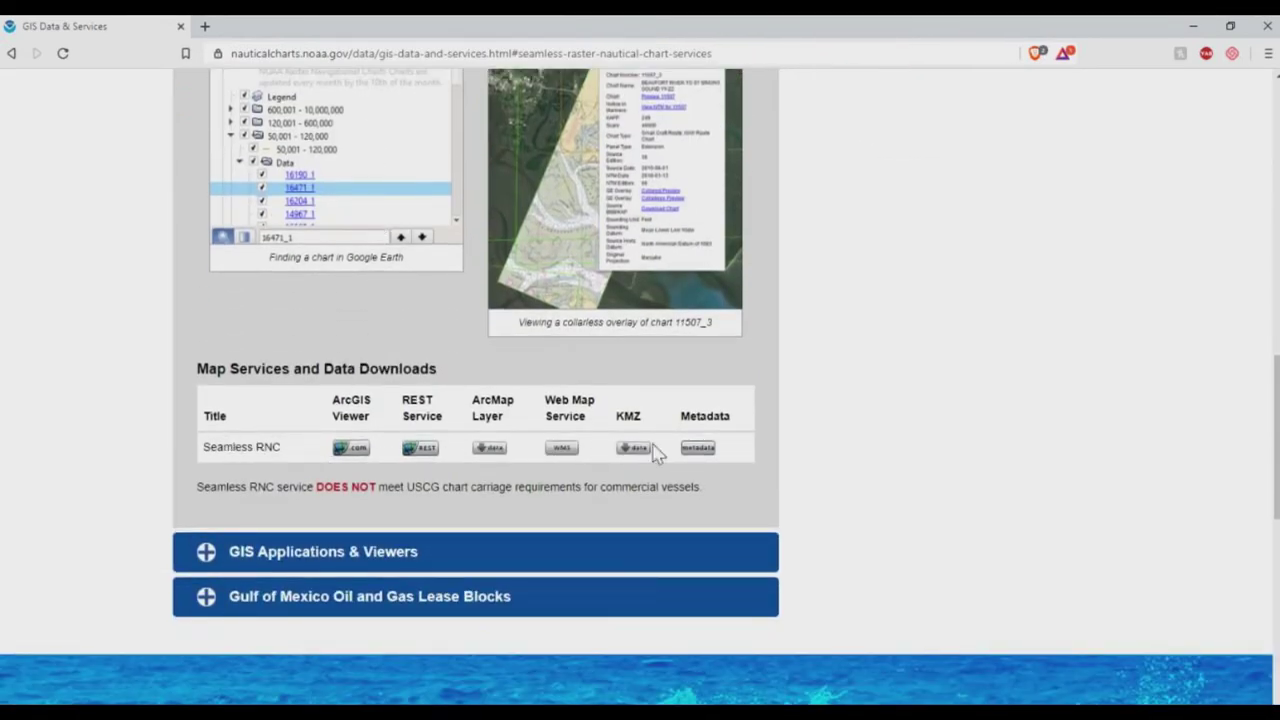
double_click(631, 418)
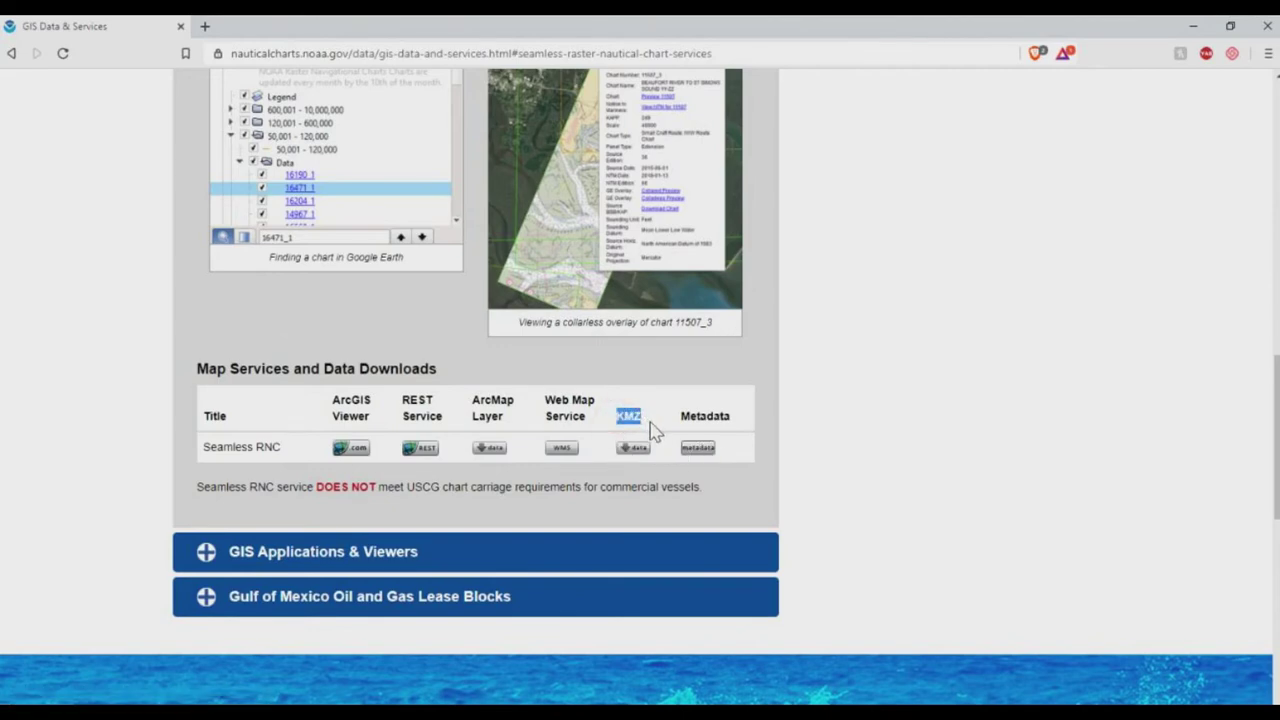
click(655, 428)
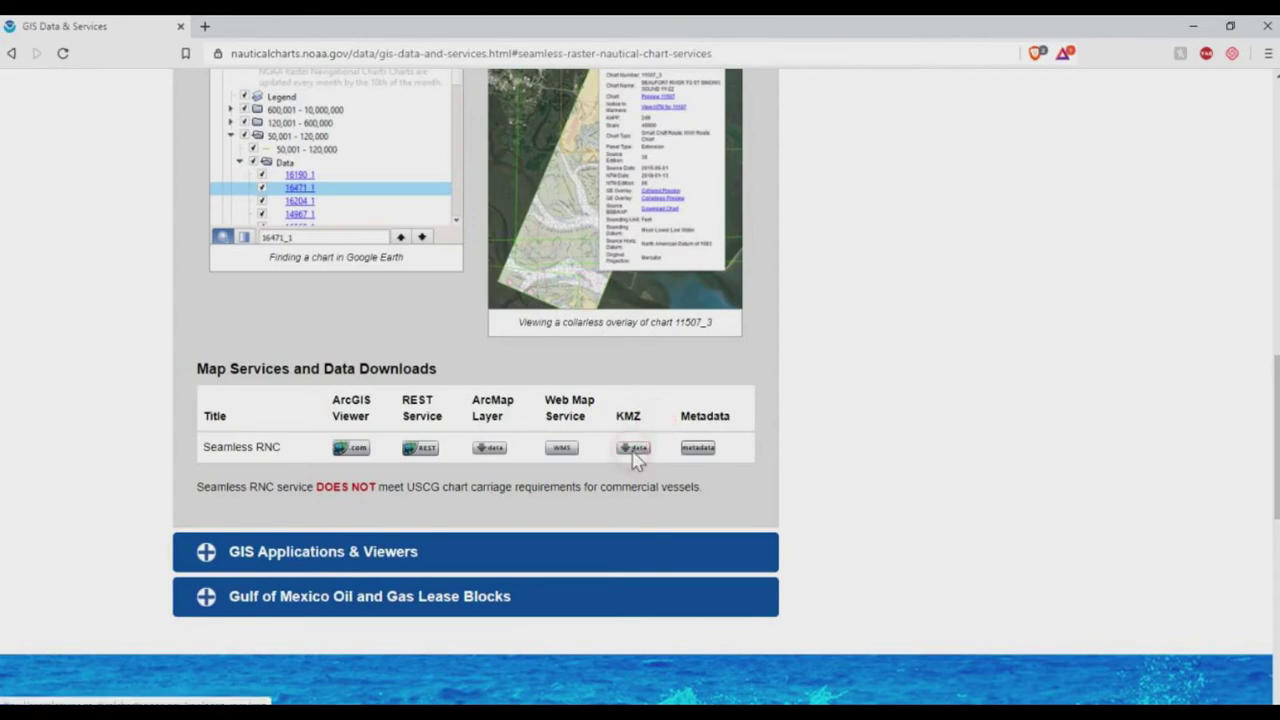
click(633, 448)
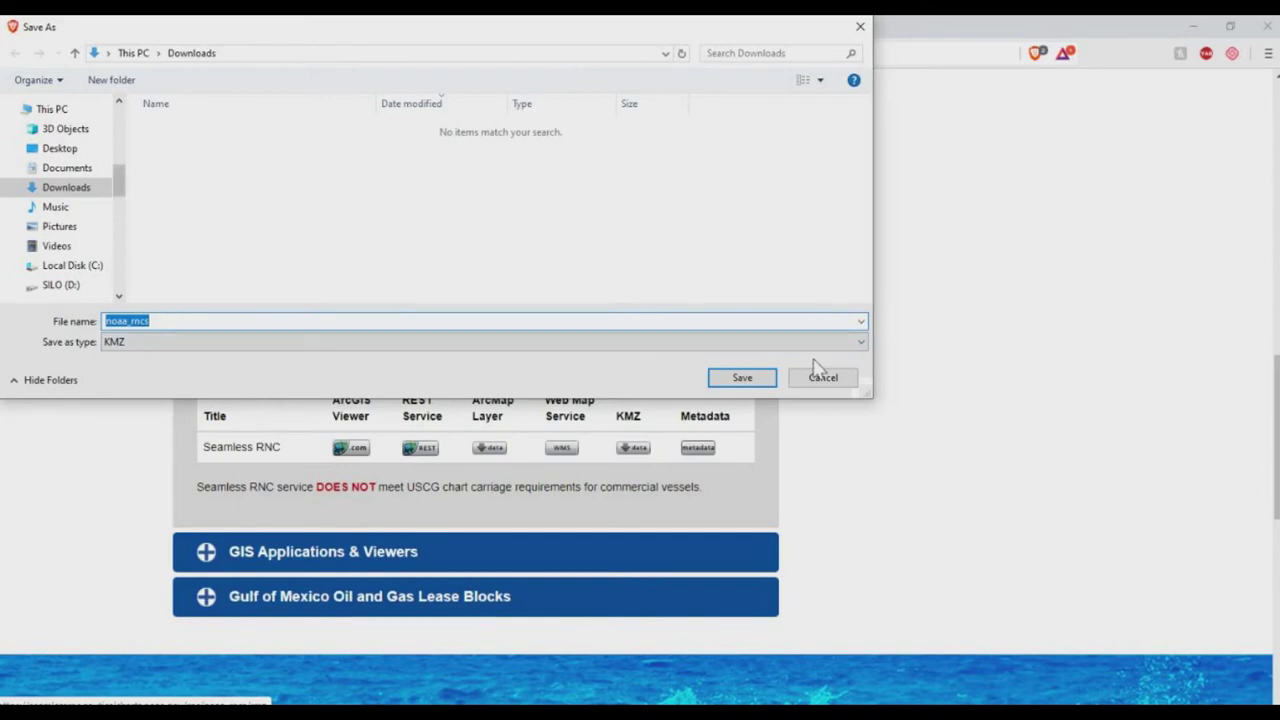
click(741, 377)
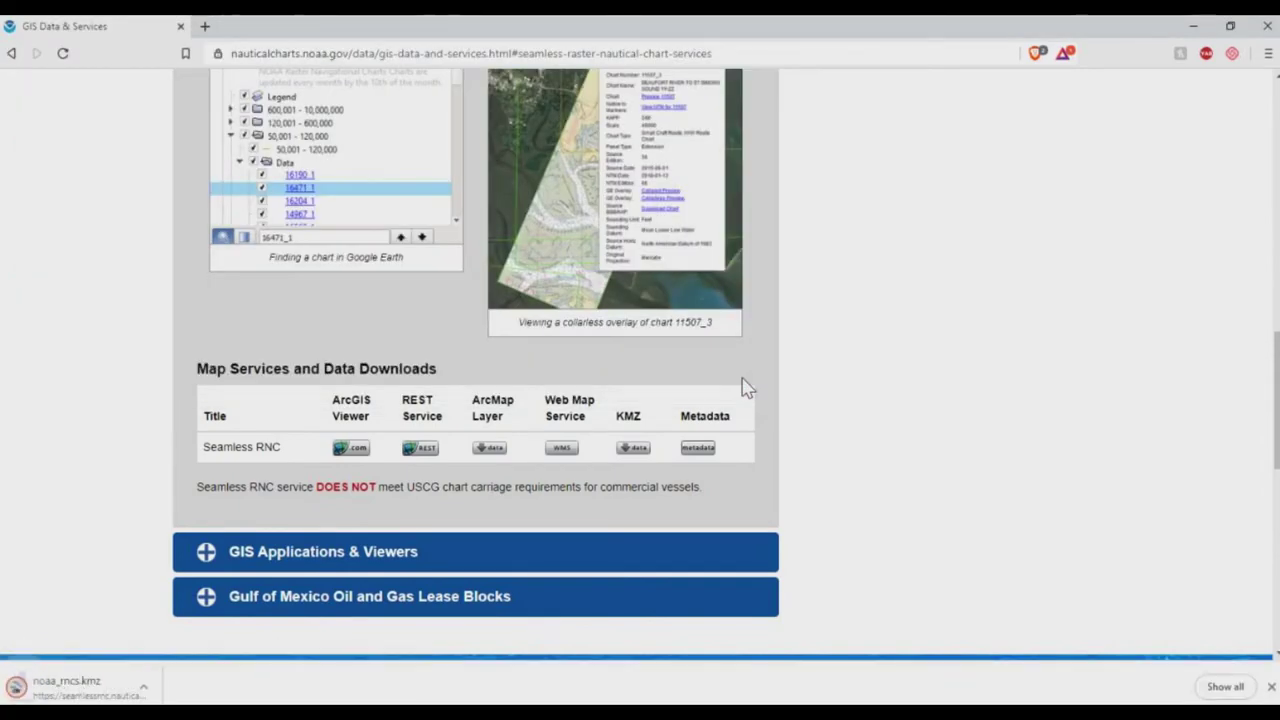
Show the downloaded noaa_rncs file in its folder, open it in Google Earth Pro and dismiss the start-up tips.
click(163, 688)
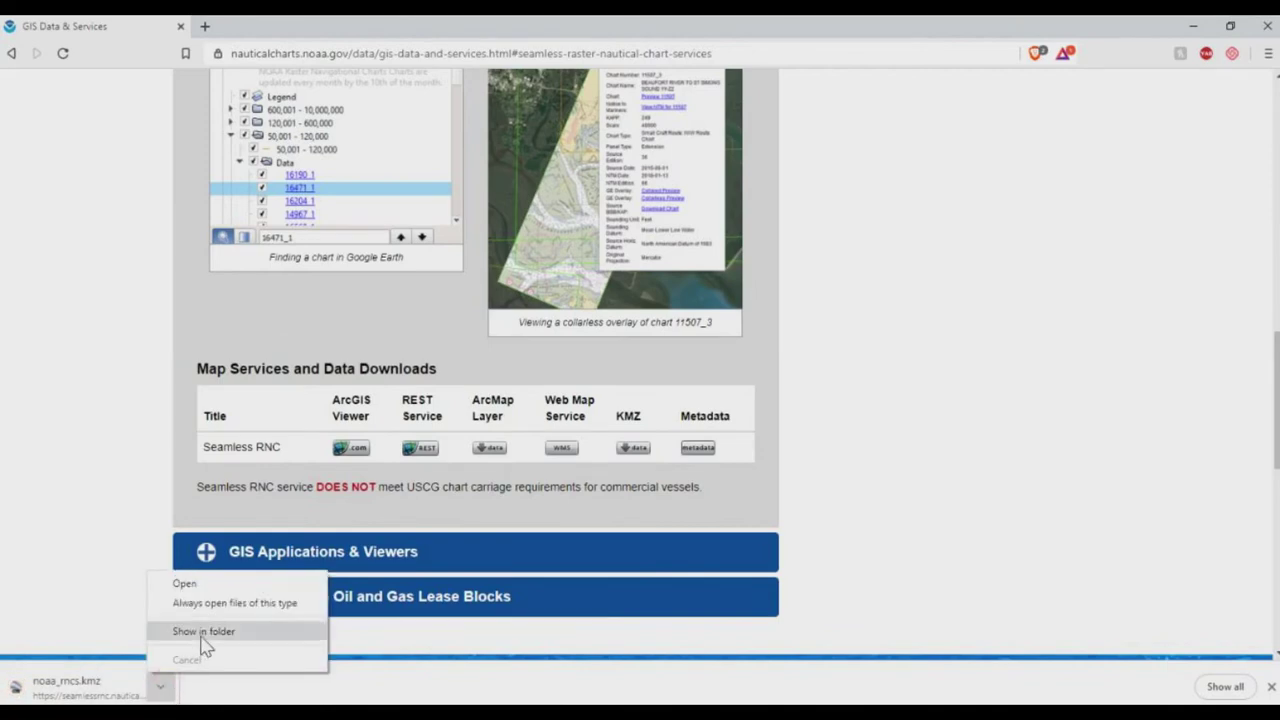
click(200, 634)
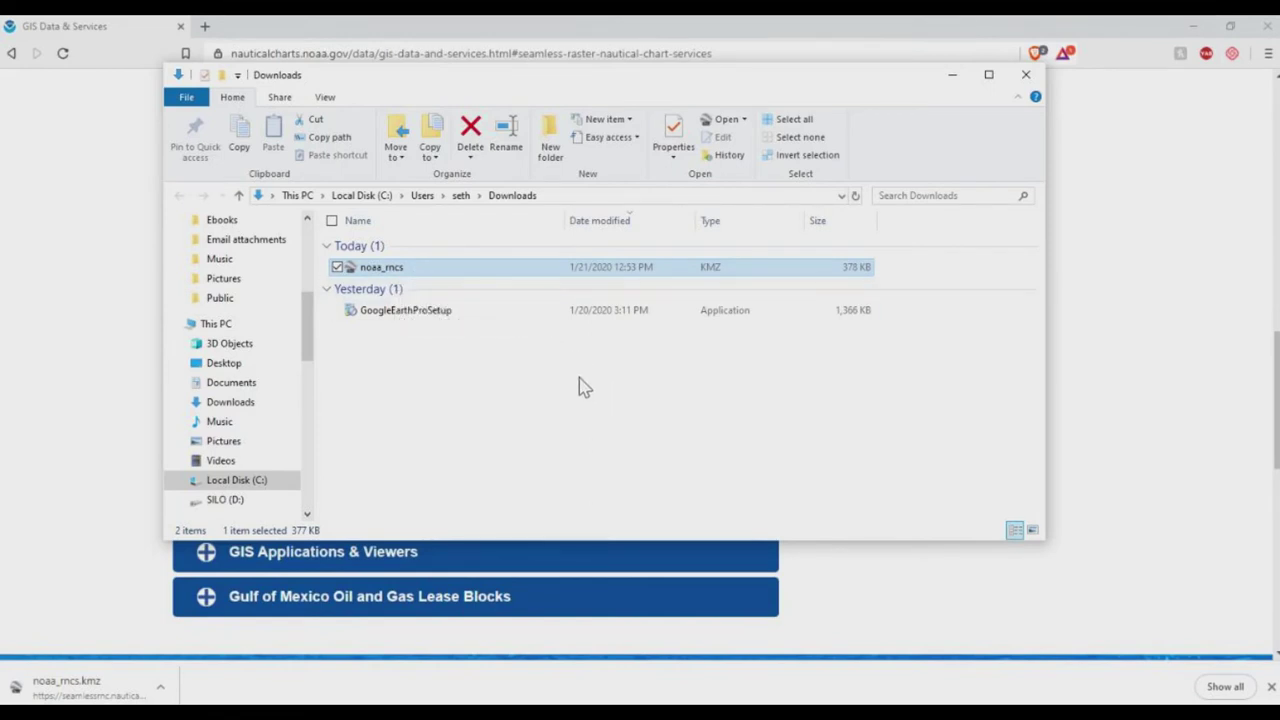
double_click(392, 270)
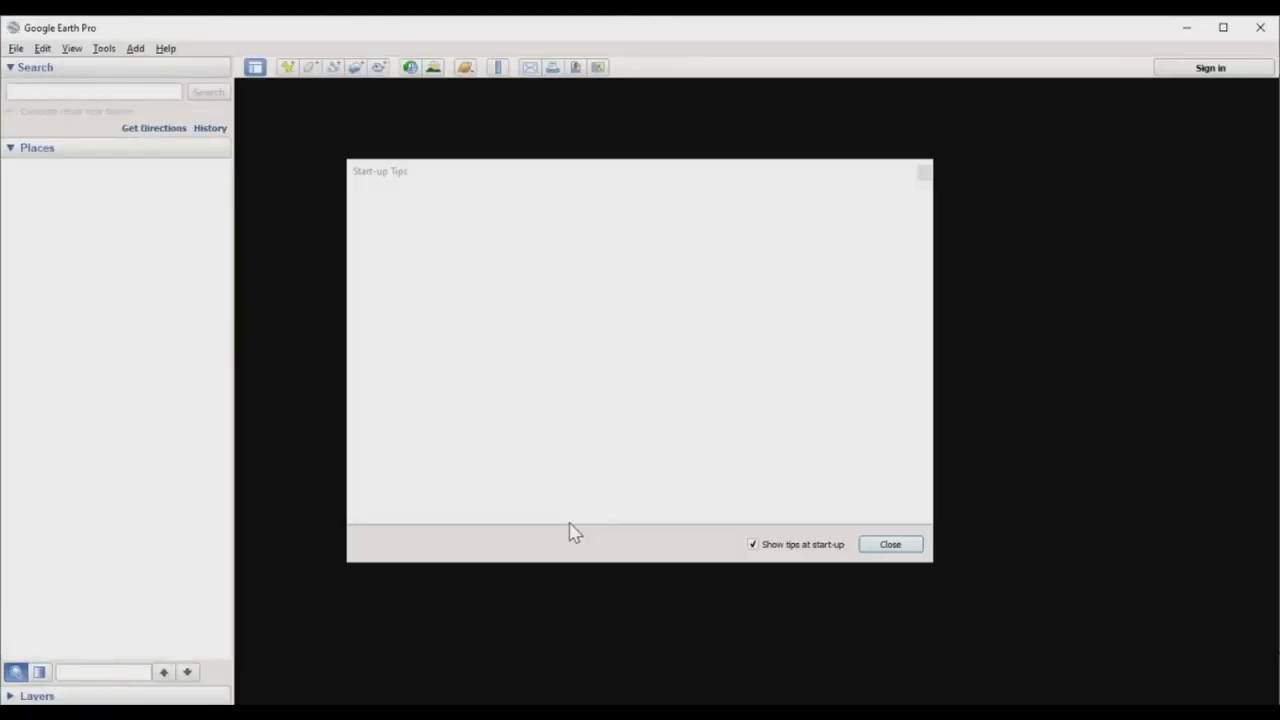
click(886, 543)
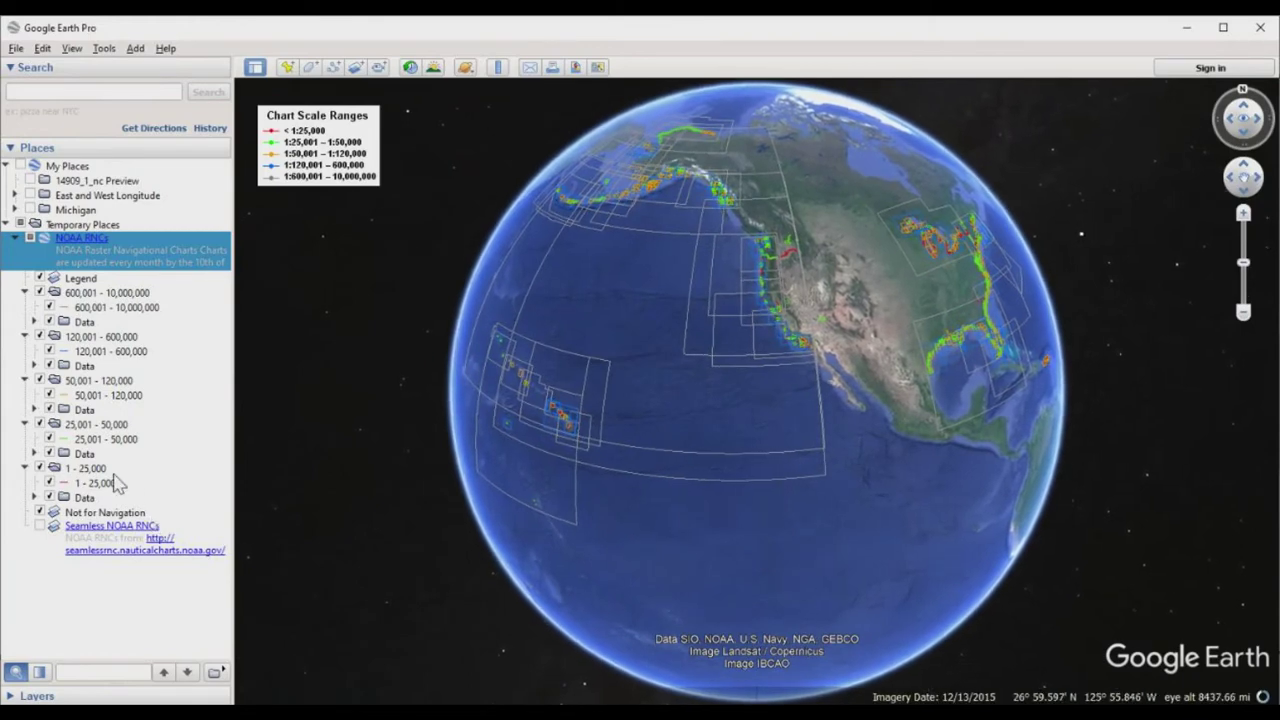
View the description of the NOAA RNCs layer under Temporary Places and close it.
click(54, 226)
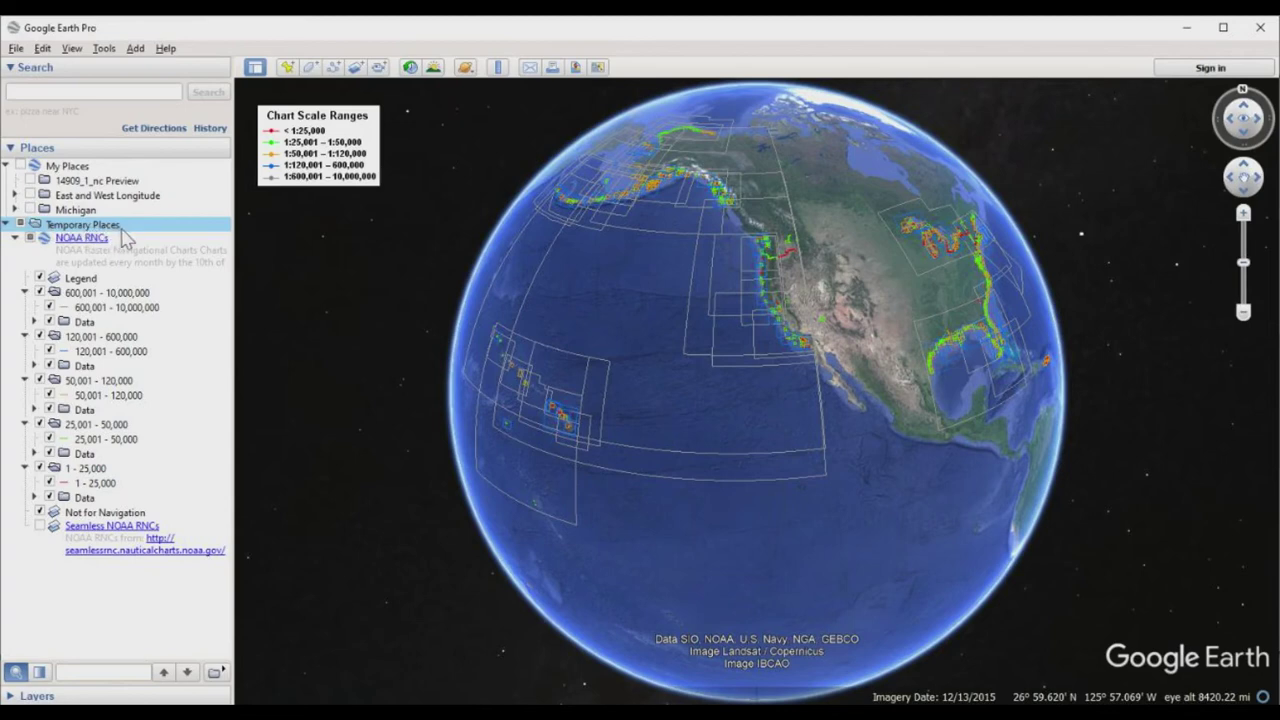
click(87, 250)
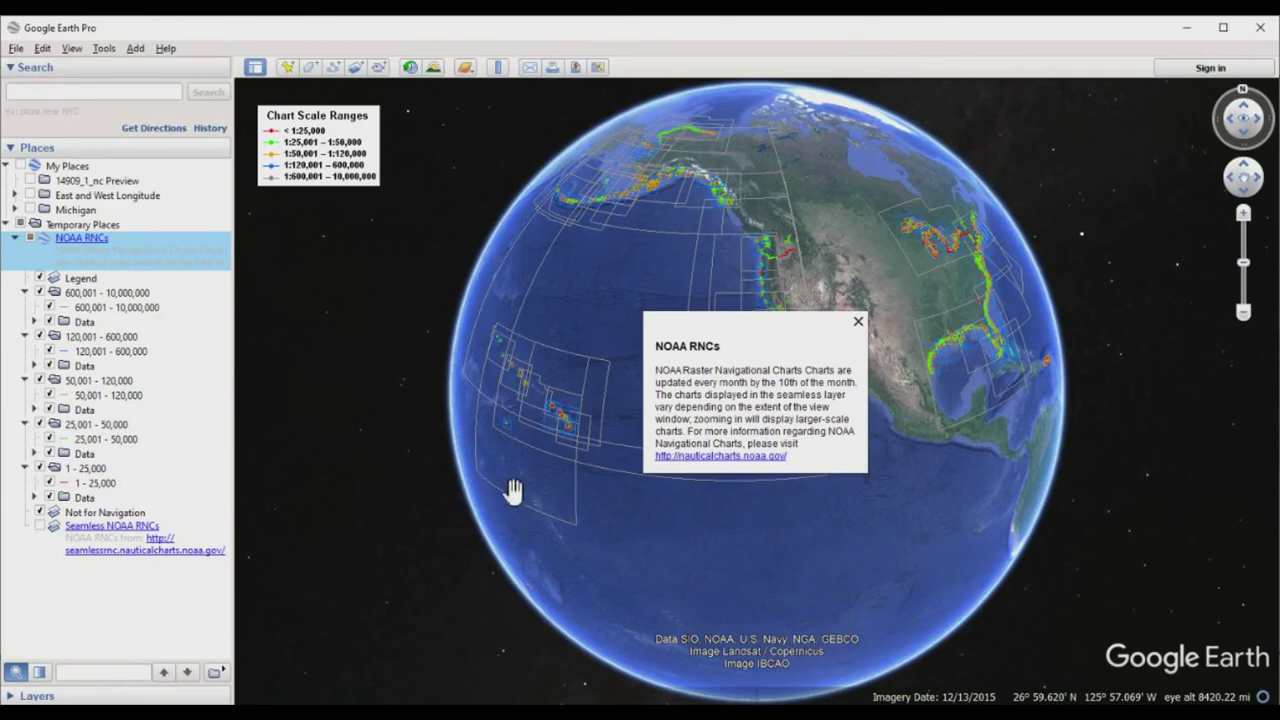
click(858, 321)
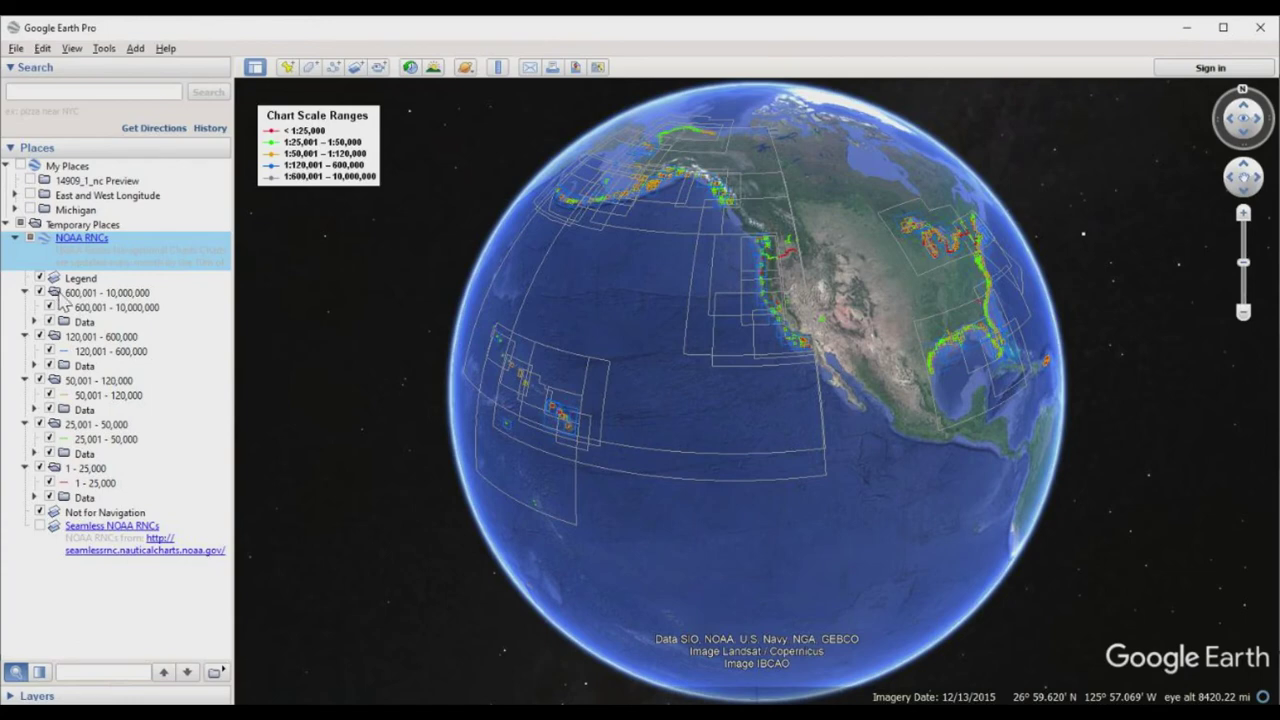
Collapse the 600,001 - 10,000,000 and 120,001 - 600,000 scale folders, leaving 50,001 - 120,000 expanded.
click(25, 292)
click(25, 307)
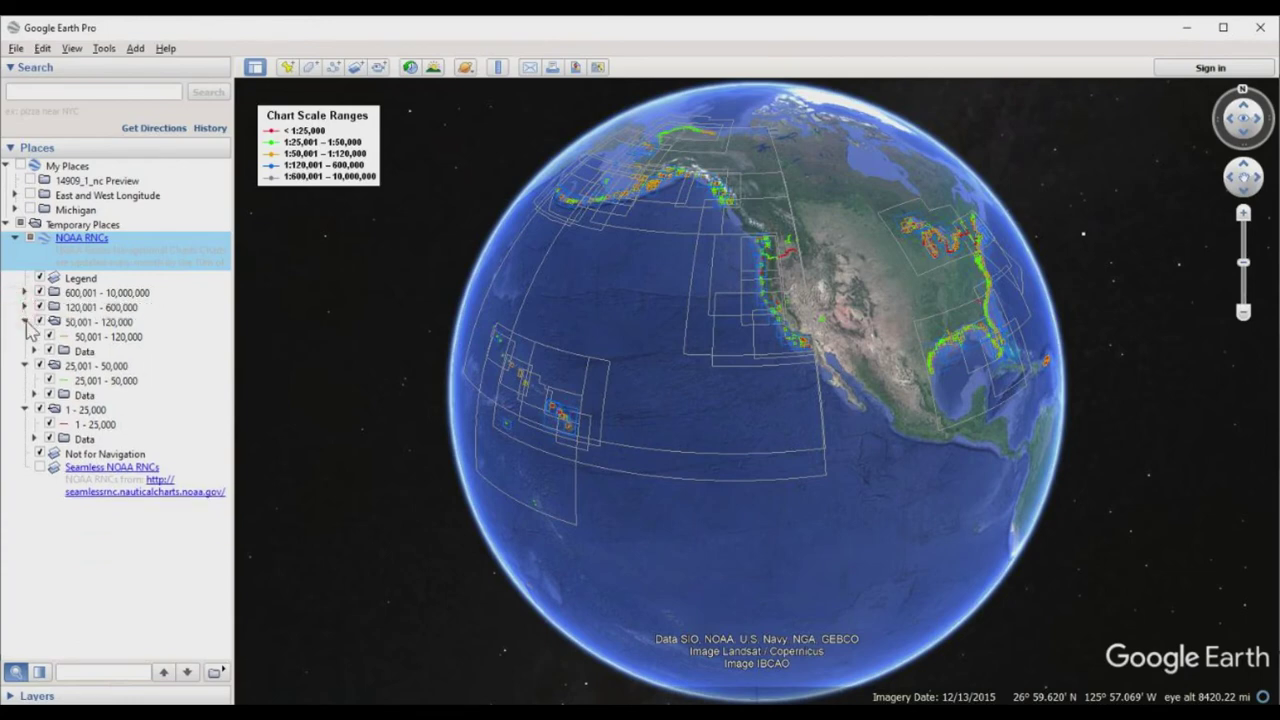
click(25, 322)
click(25, 322)
click(25, 322)
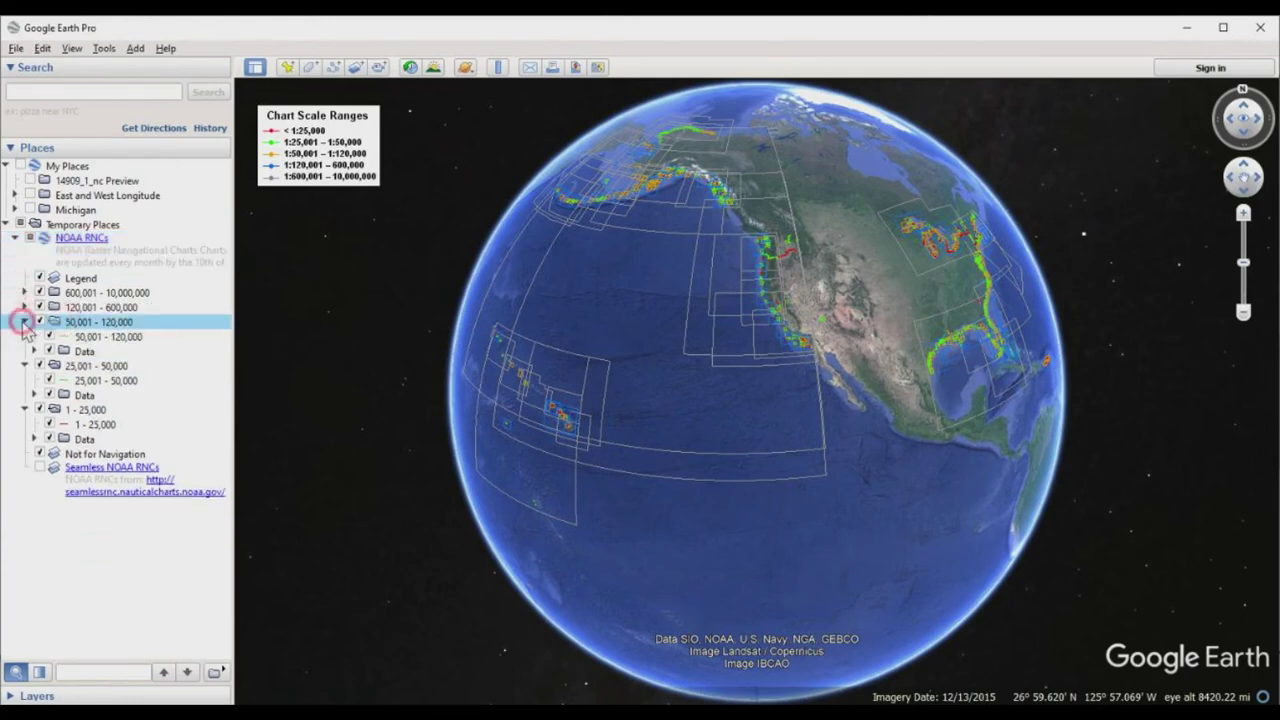
Expand the Data folder of the 50,001 - 120,000 range, open chart 16568_1's details and follow its Download Chart link.
click(76, 352)
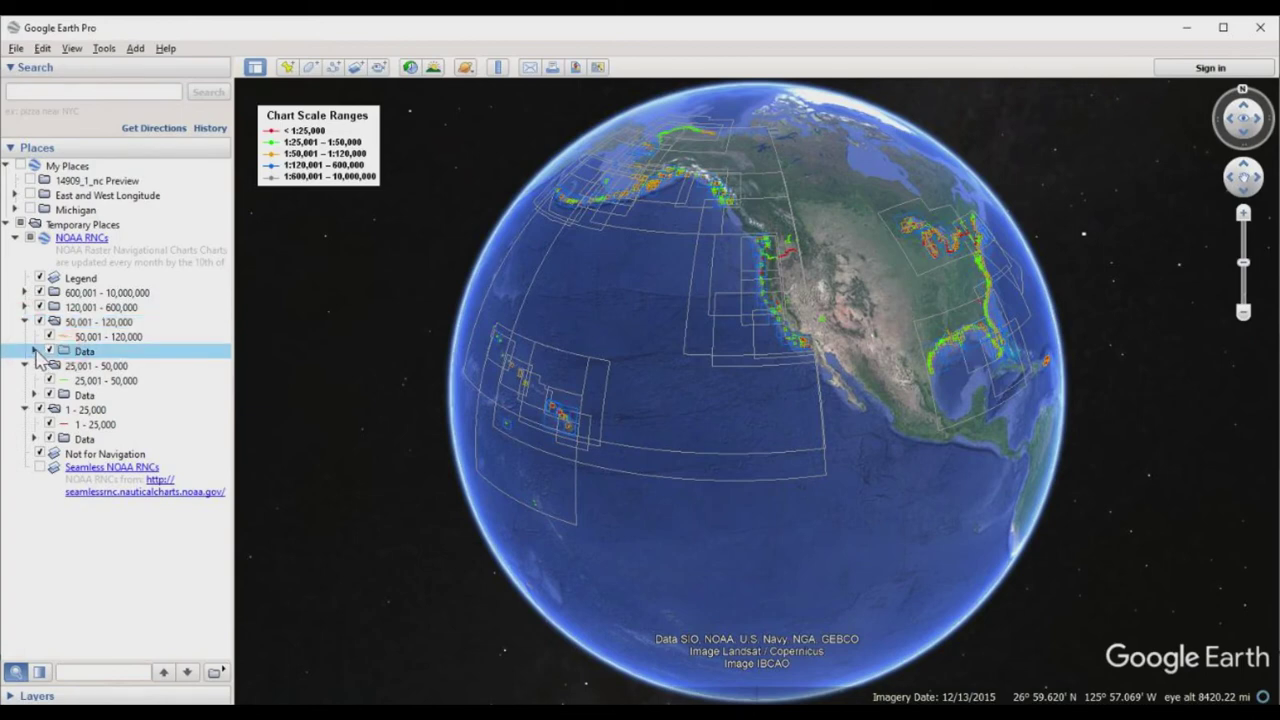
click(33, 352)
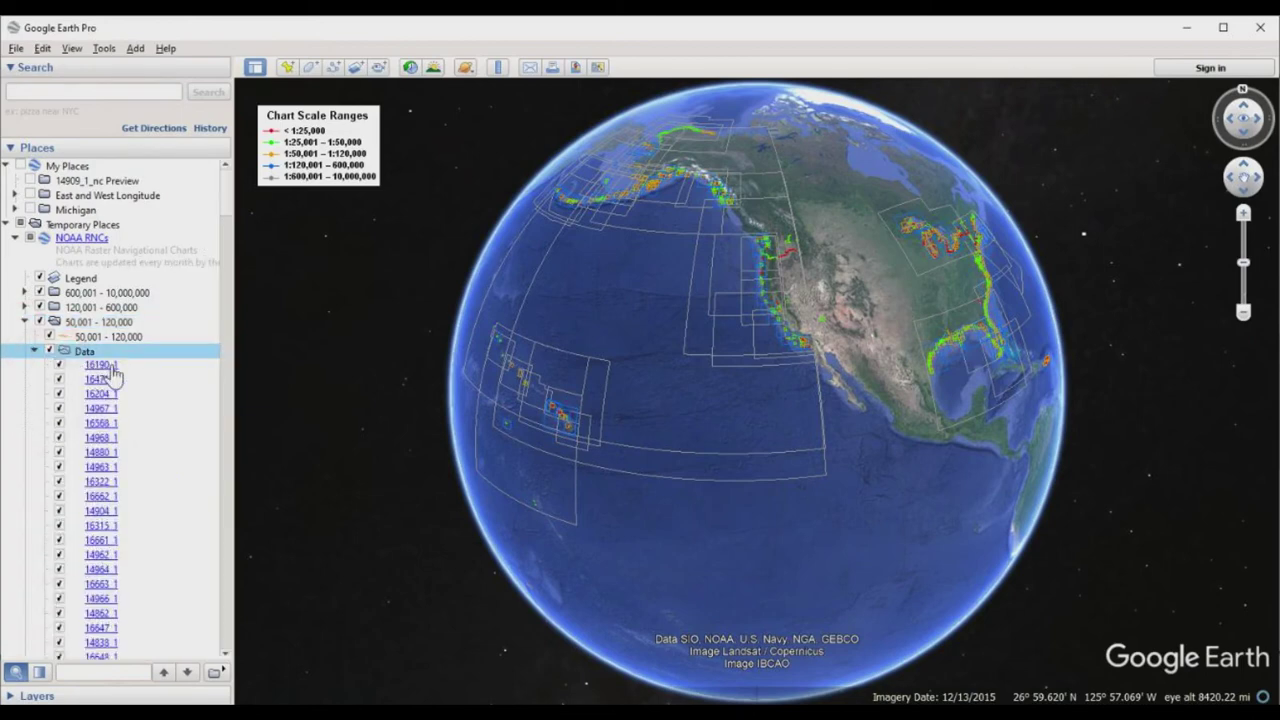
click(104, 425)
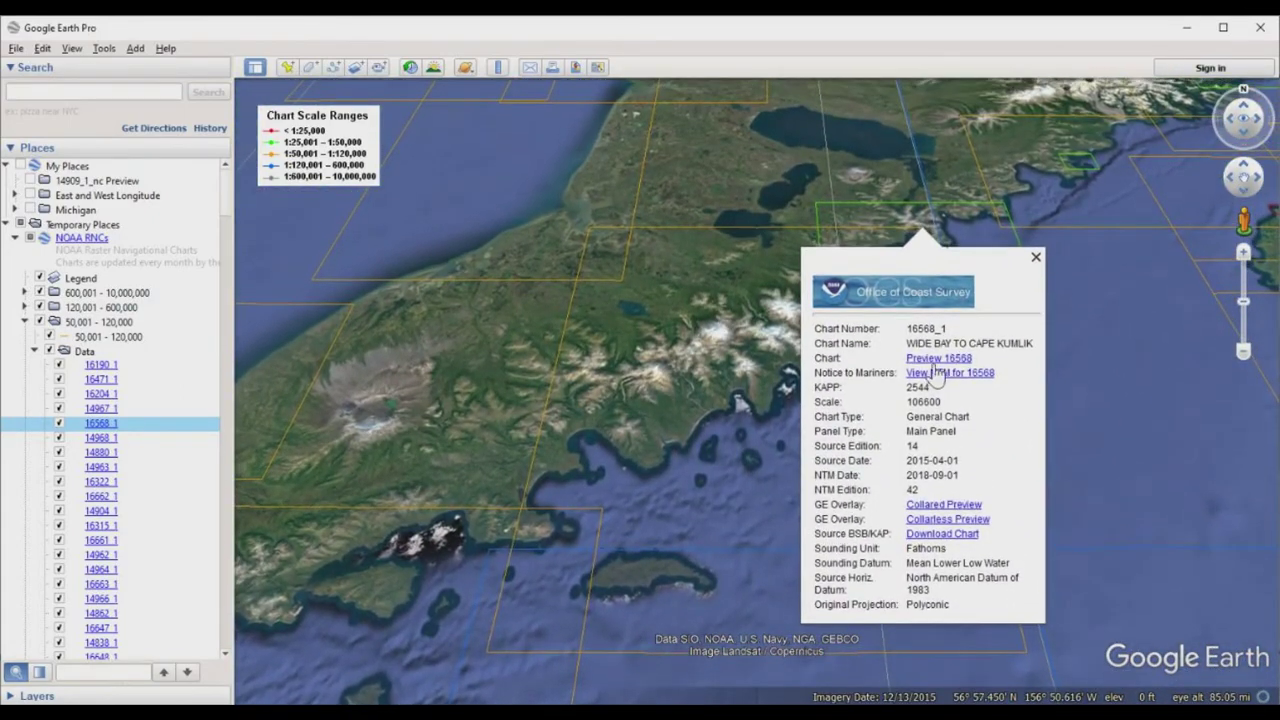
click(965, 533)
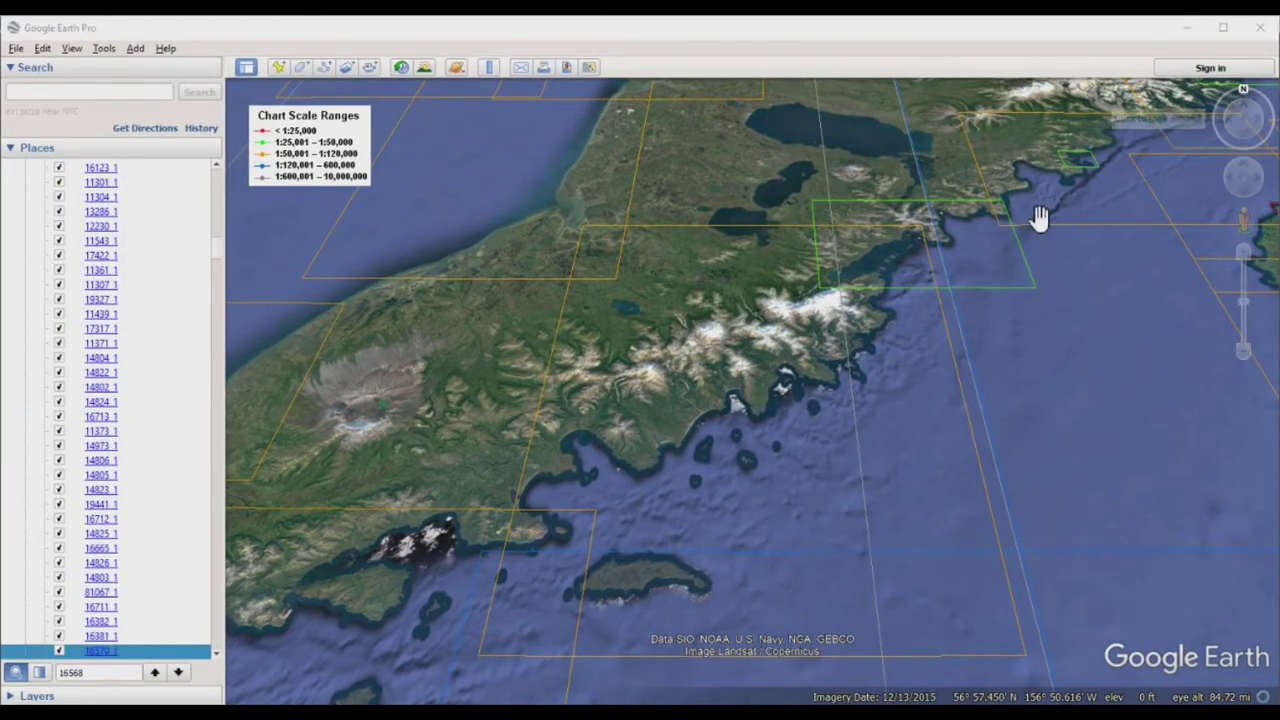
Open the green 16570_1 chart outline on the map and load that chart's preview overlay.
click(979, 290)
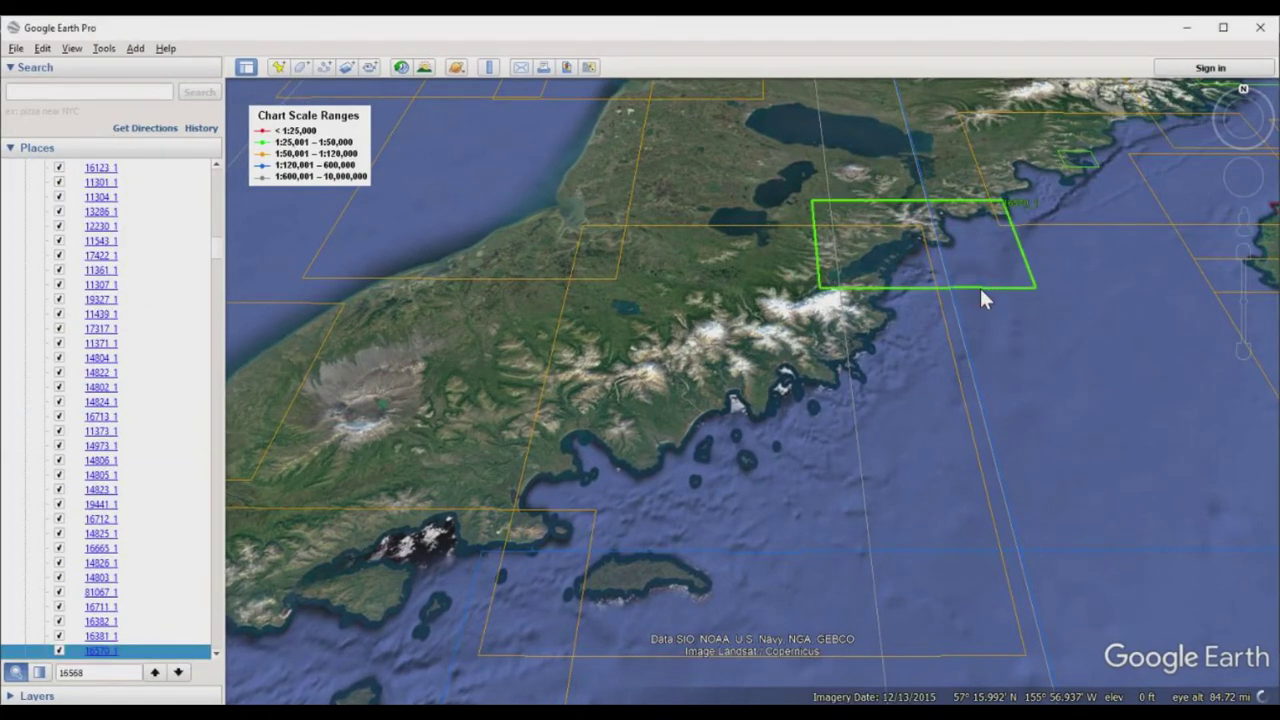
click(1158, 359)
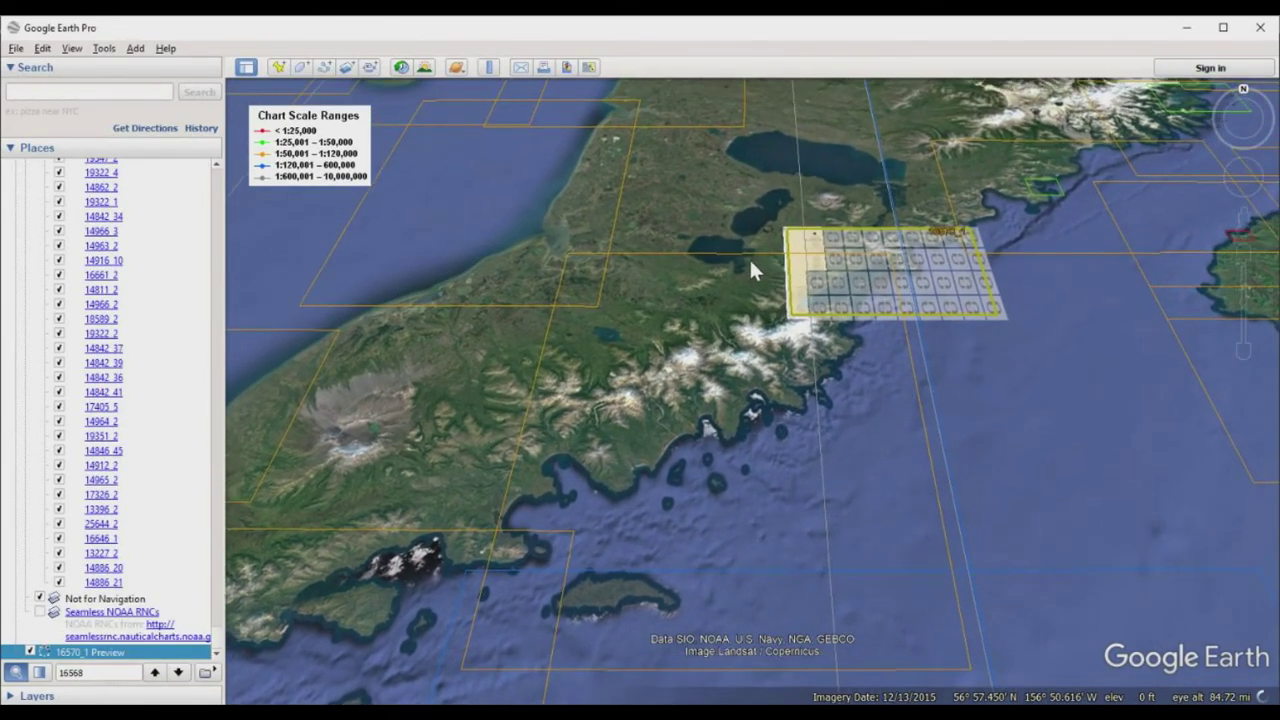
drag(741, 255, 723, 274)
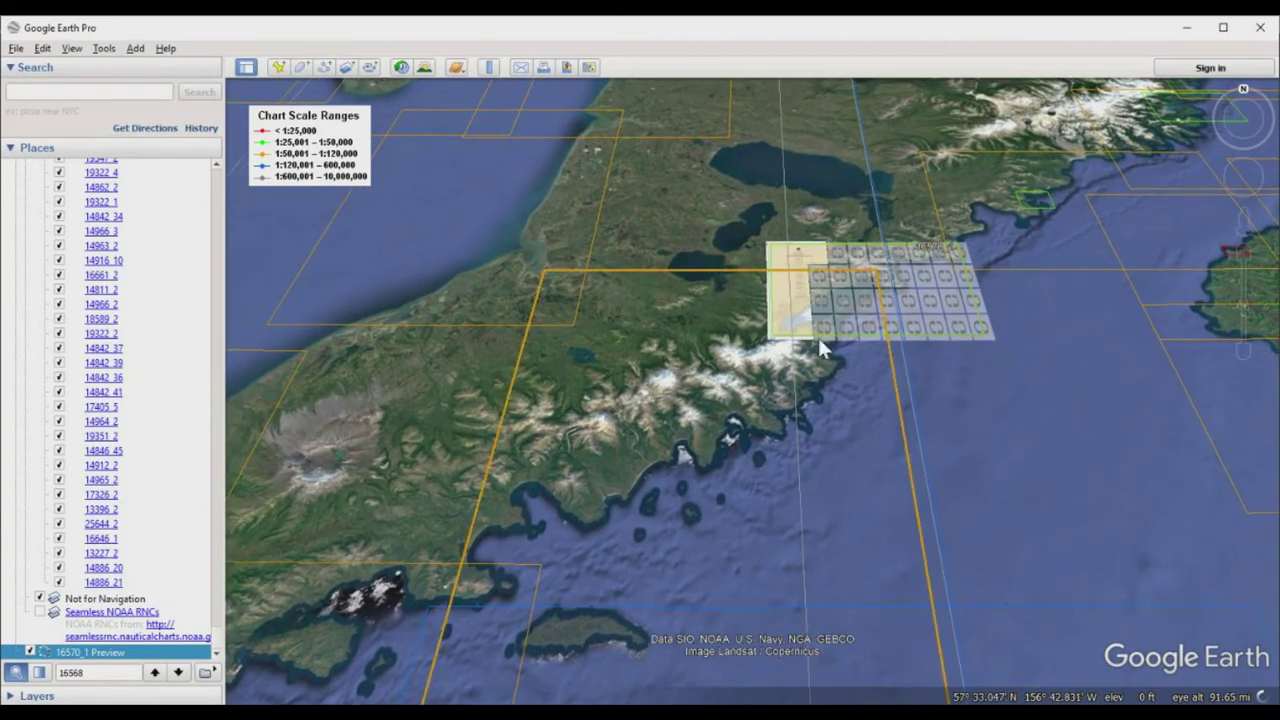
Open the orange 16568_1 chart outline on the map and load that chart's collarless preview overlay.
click(903, 411)
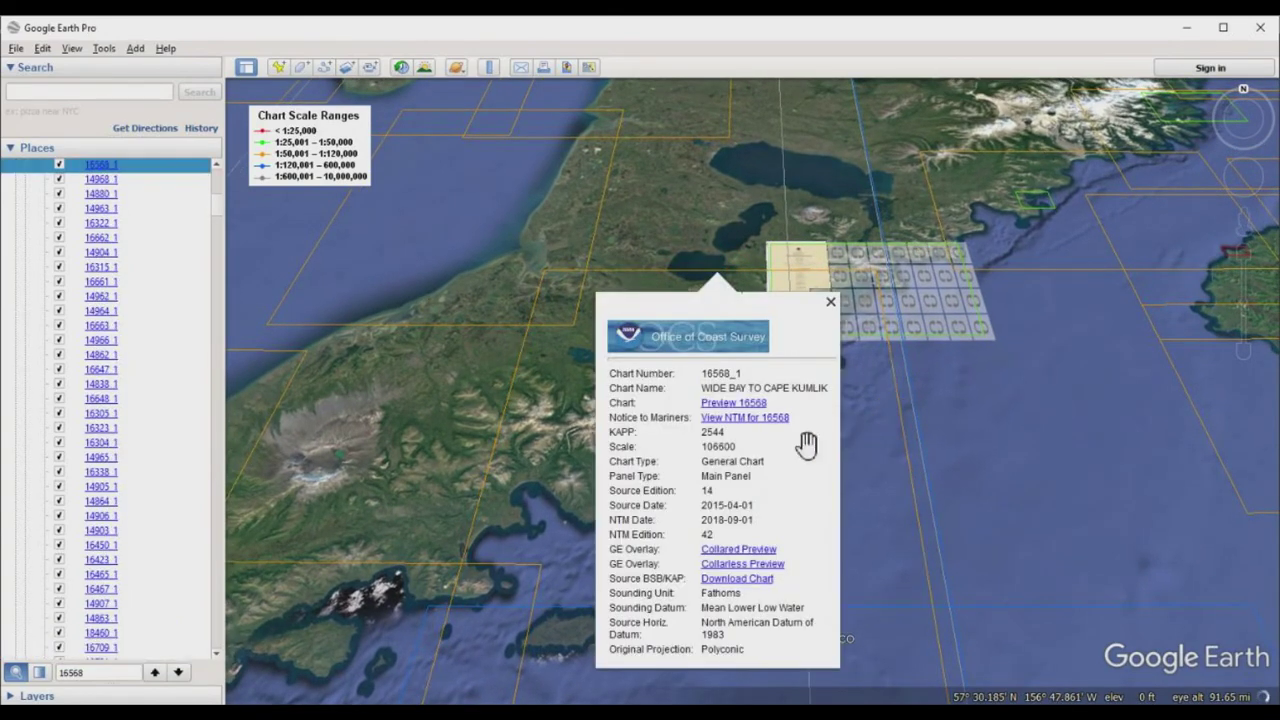
click(741, 564)
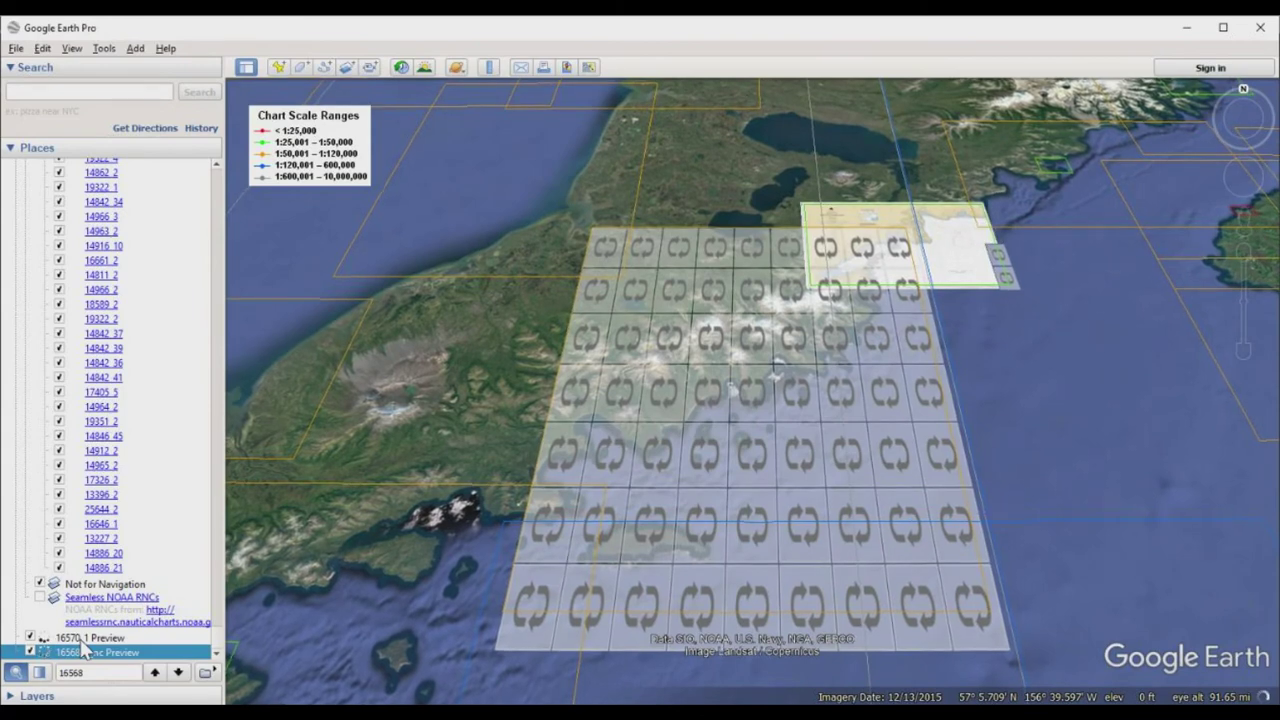
Save the 16570_1 Preview and 16568_1_nc Preview overlays from Temporary Places to My Places.
click(84, 639)
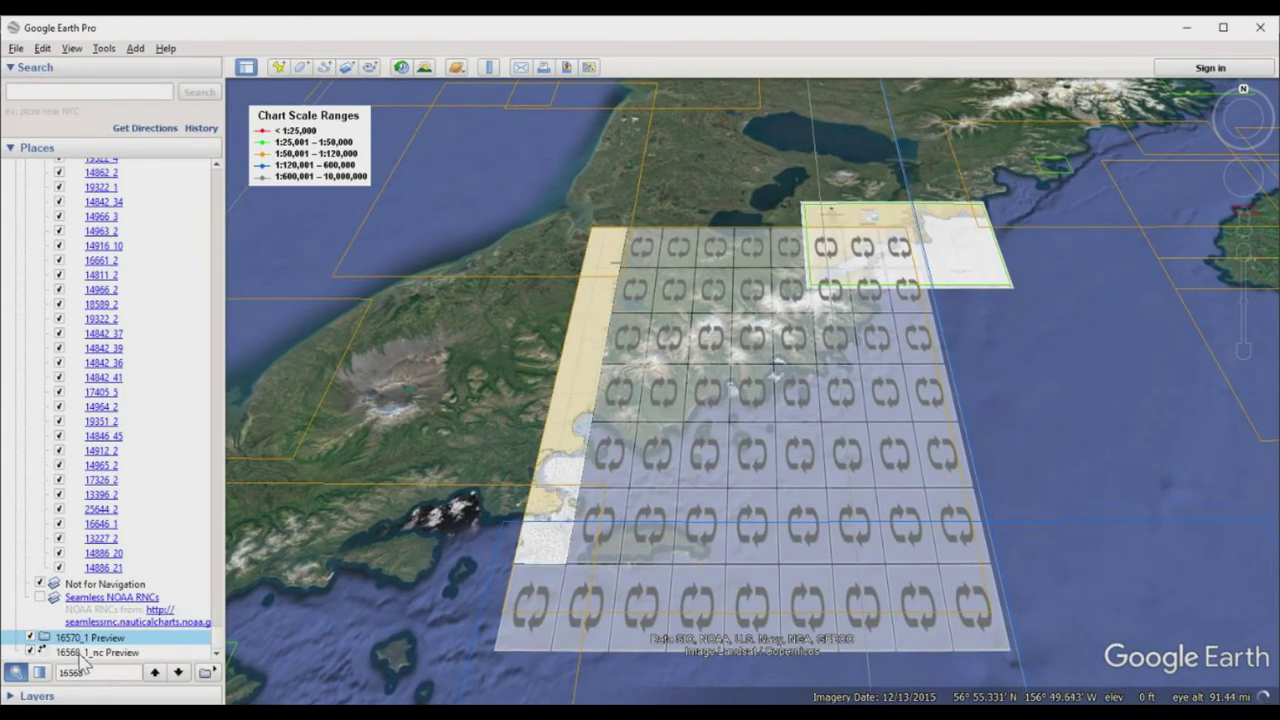
click(84, 653)
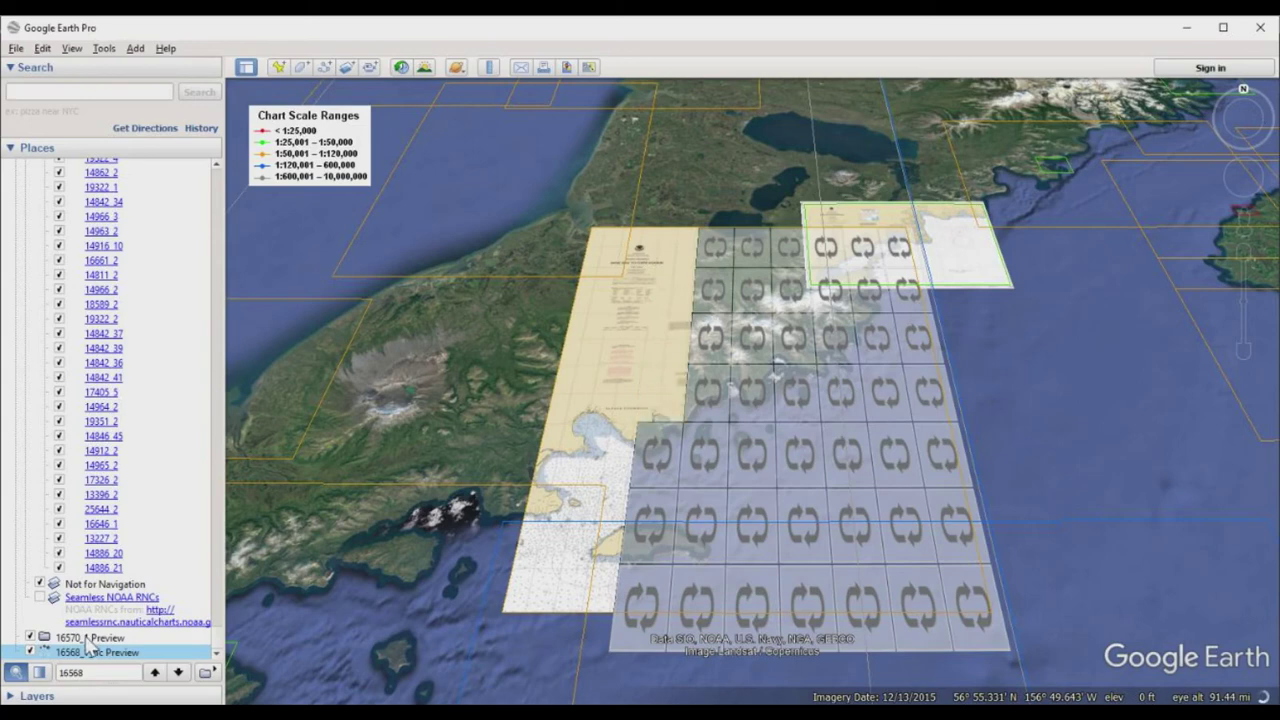
click(85, 637)
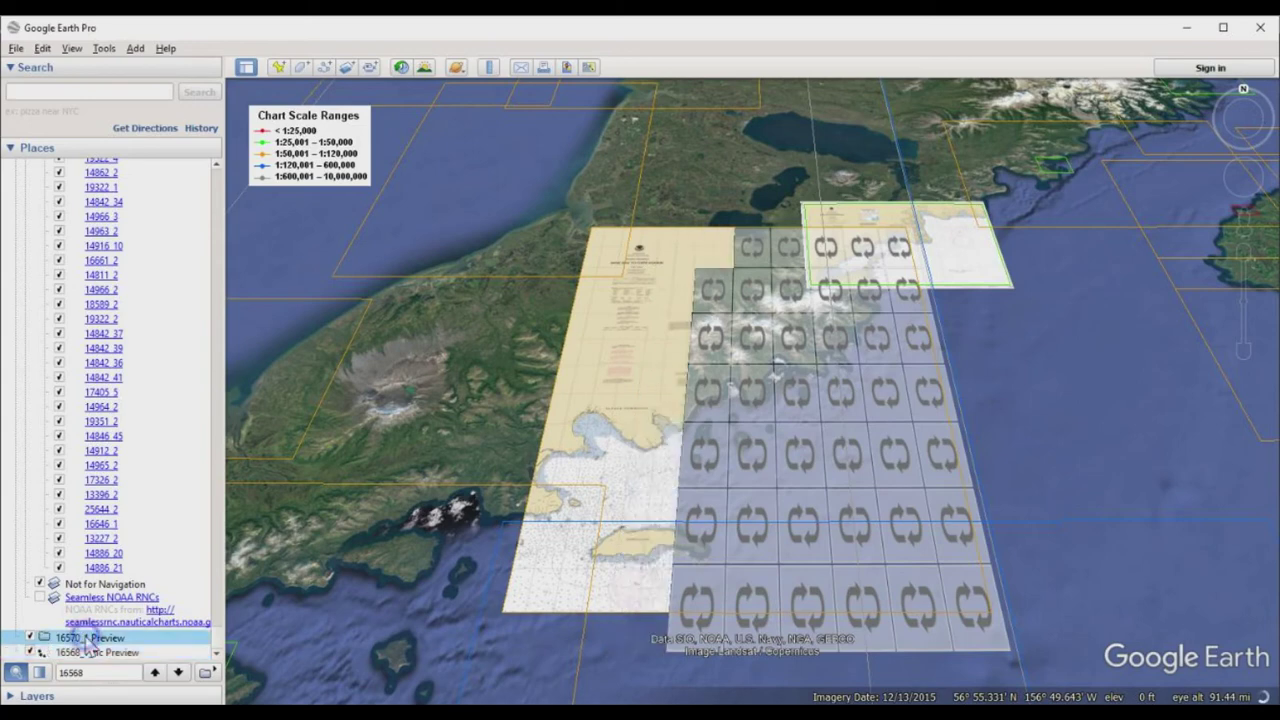
right_click(86, 638)
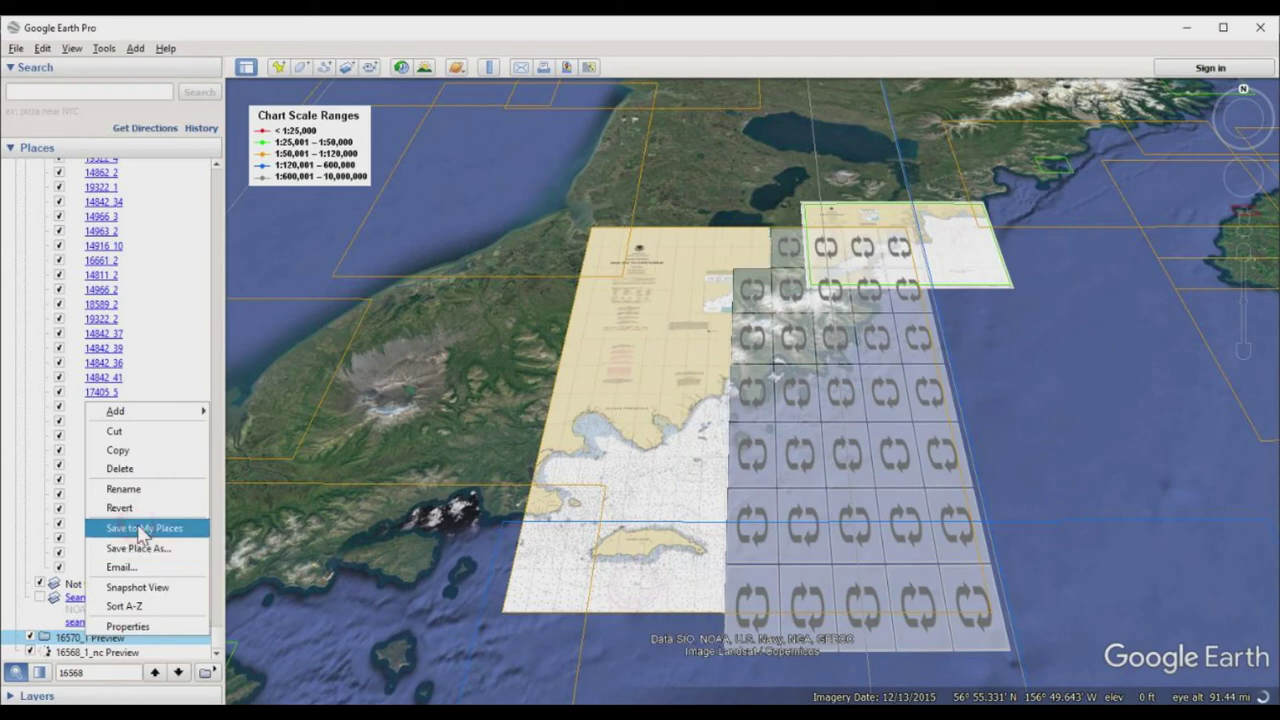
click(140, 528)
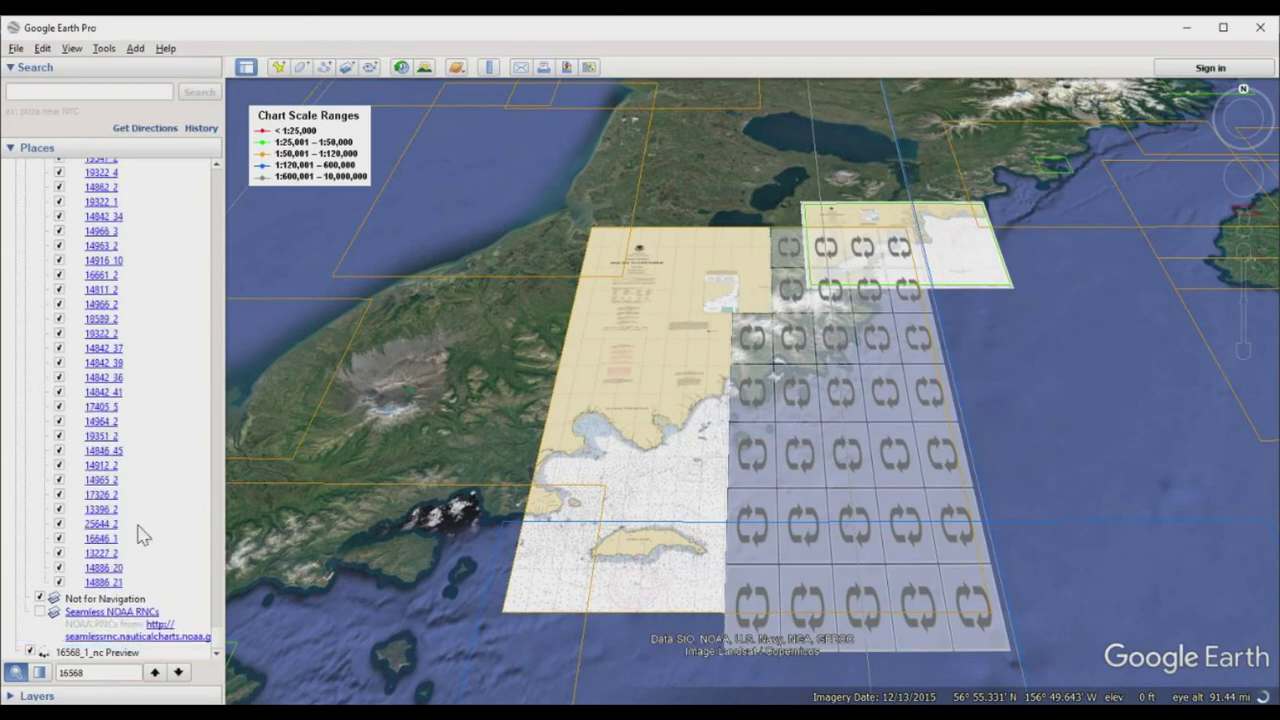
click(95, 654)
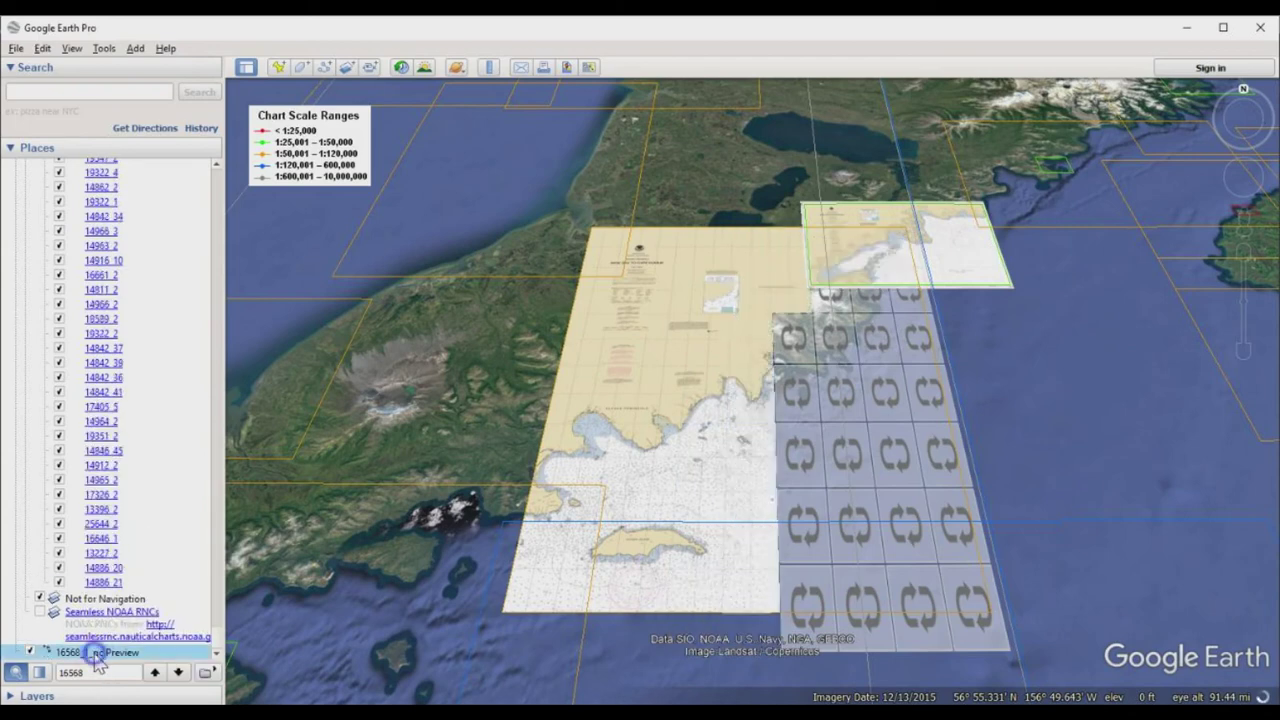
right_click(98, 654)
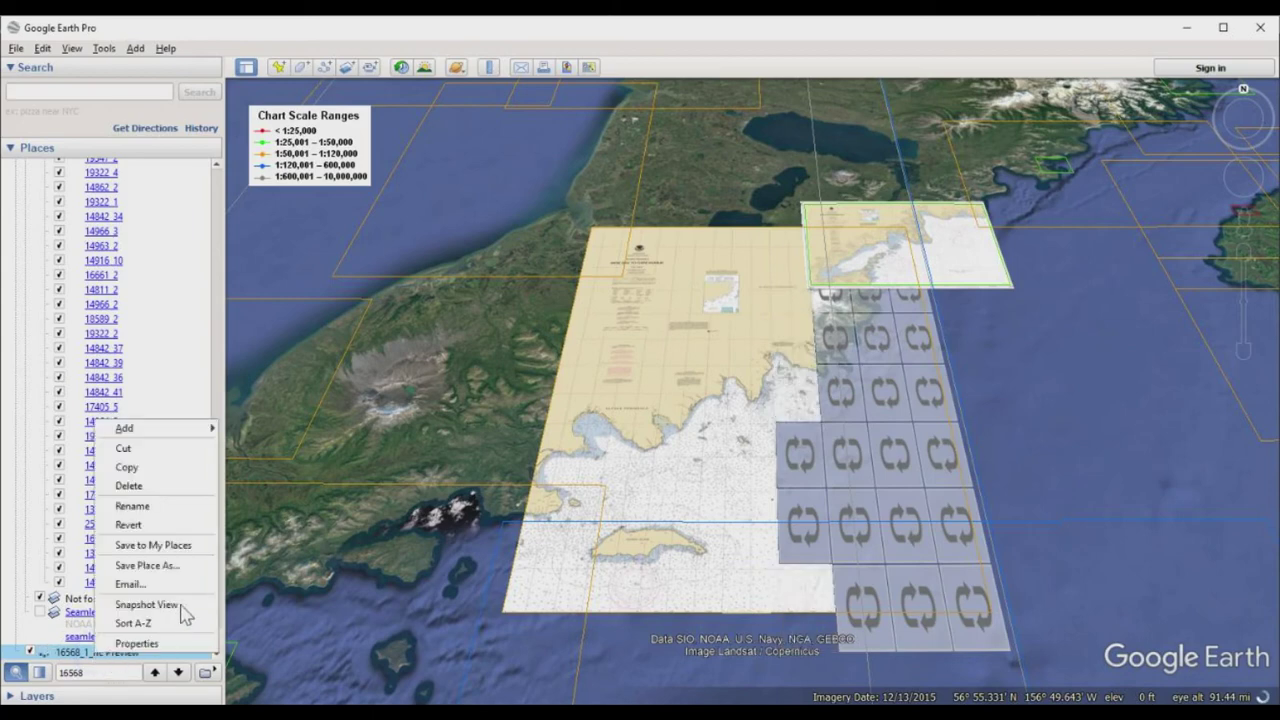
click(165, 546)
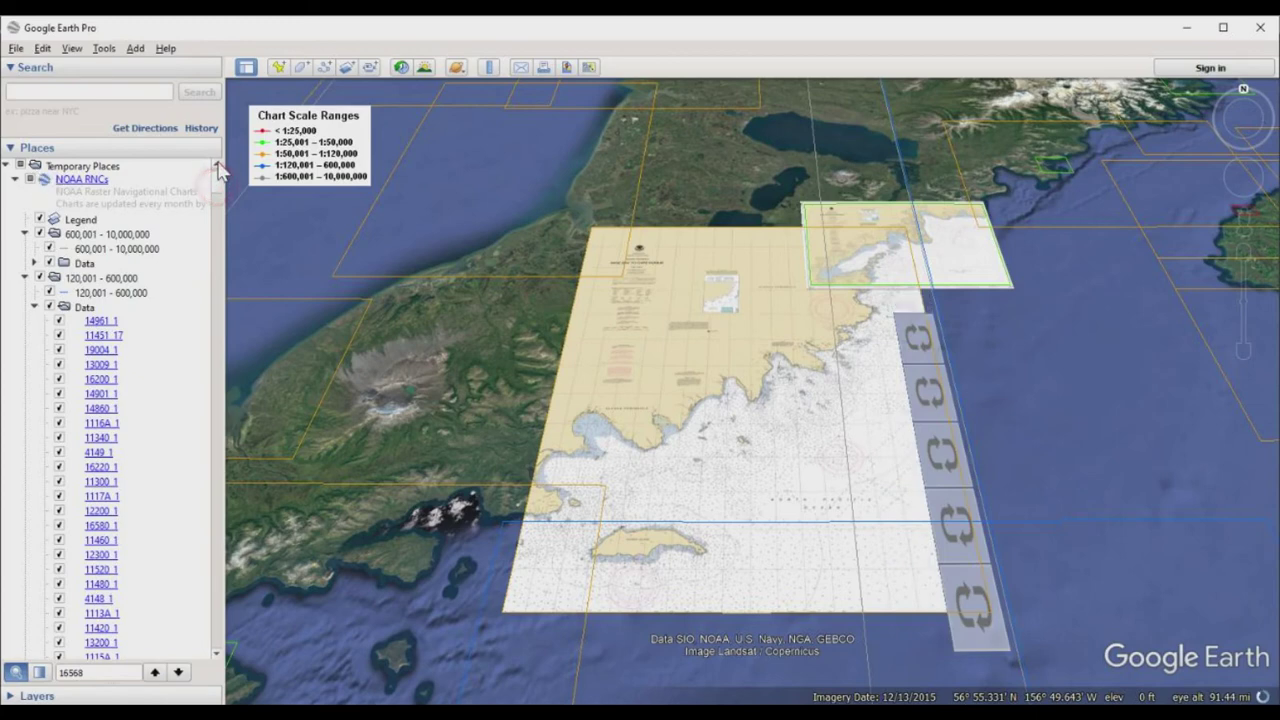
Locate the saved chart previews under My Places and collapse the Temporary Places folder.
scroll(58, 188, up, 2)
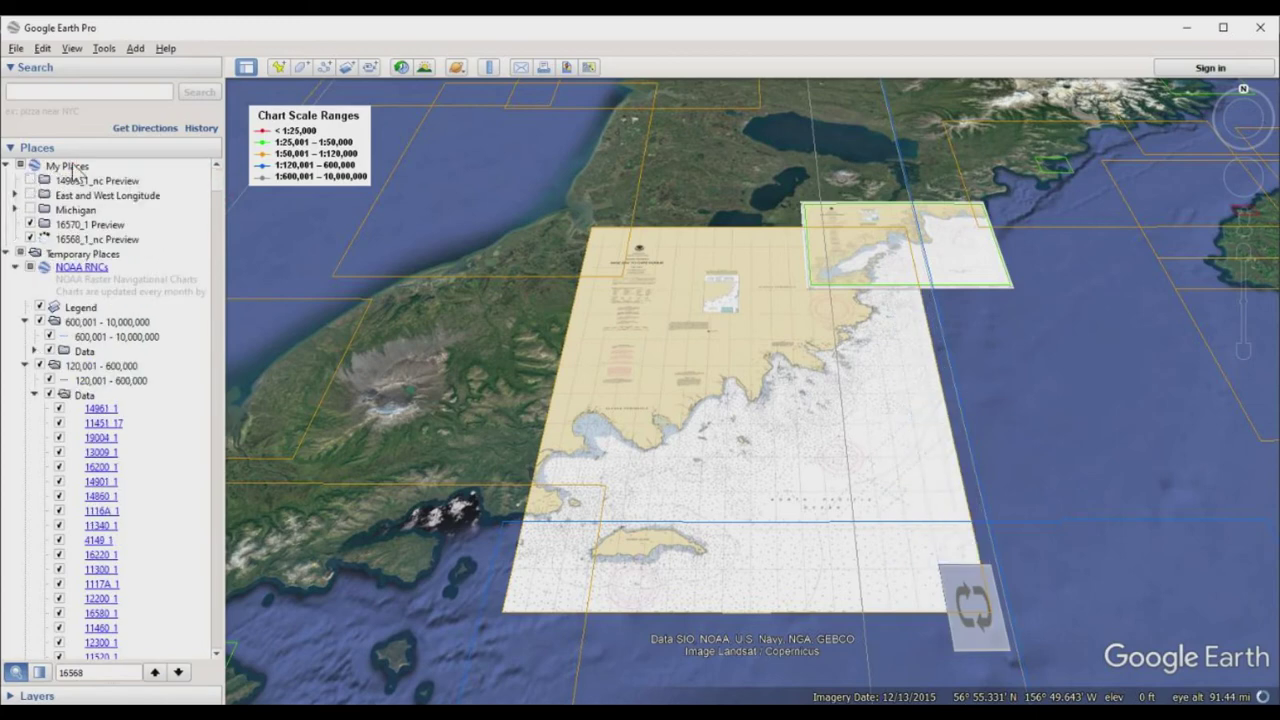
click(66, 166)
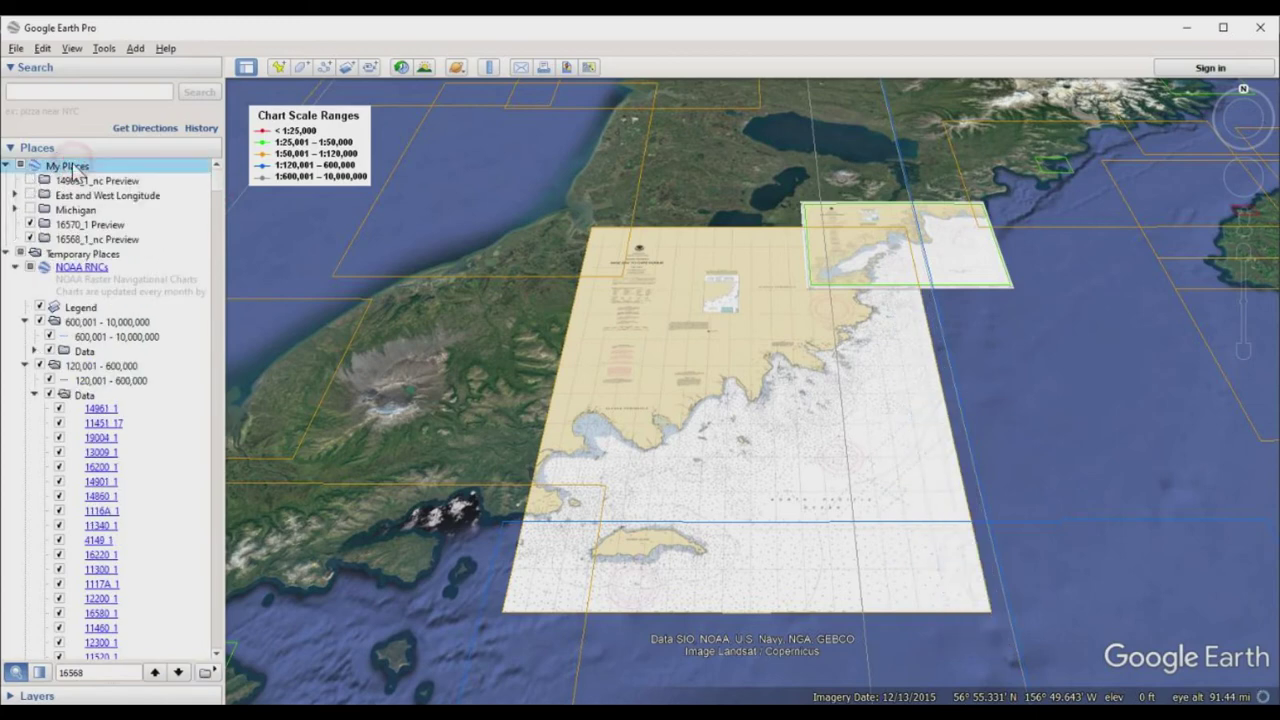
click(6, 254)
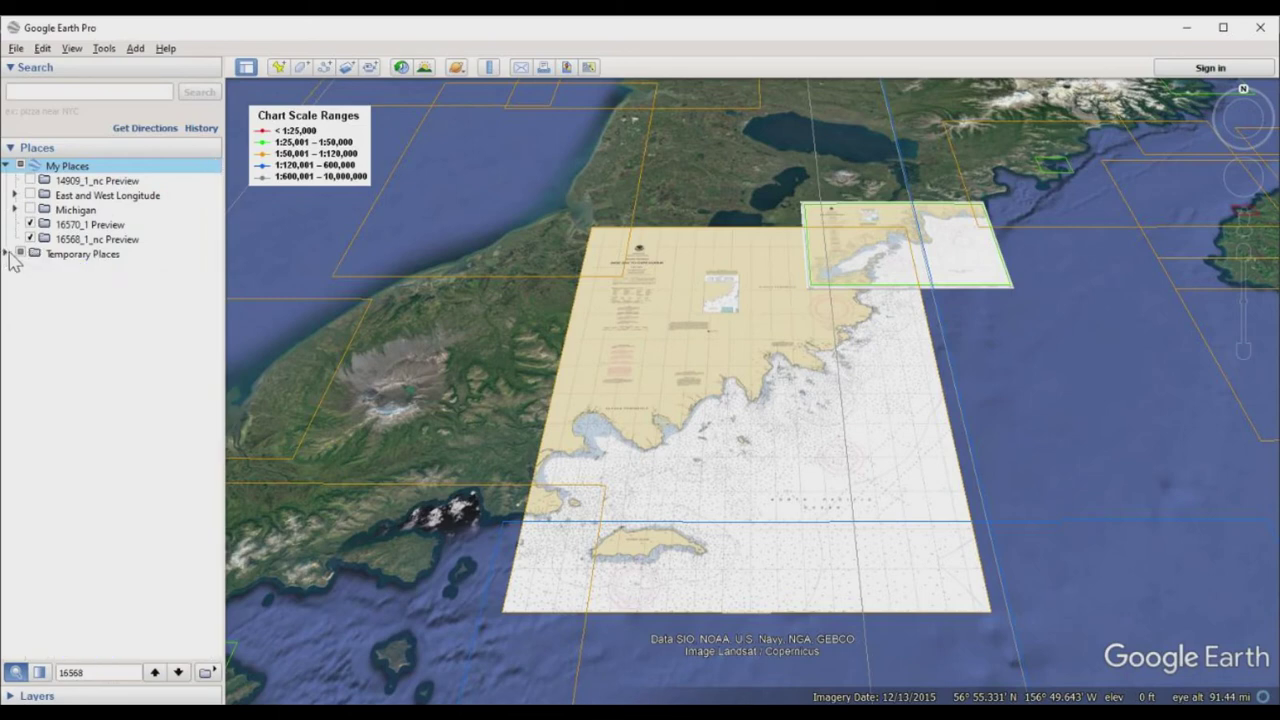
Reduce the opacity of 16570_1 Preview to about half and of 16568_1_nc Preview to about 40 percent.
click(77, 226)
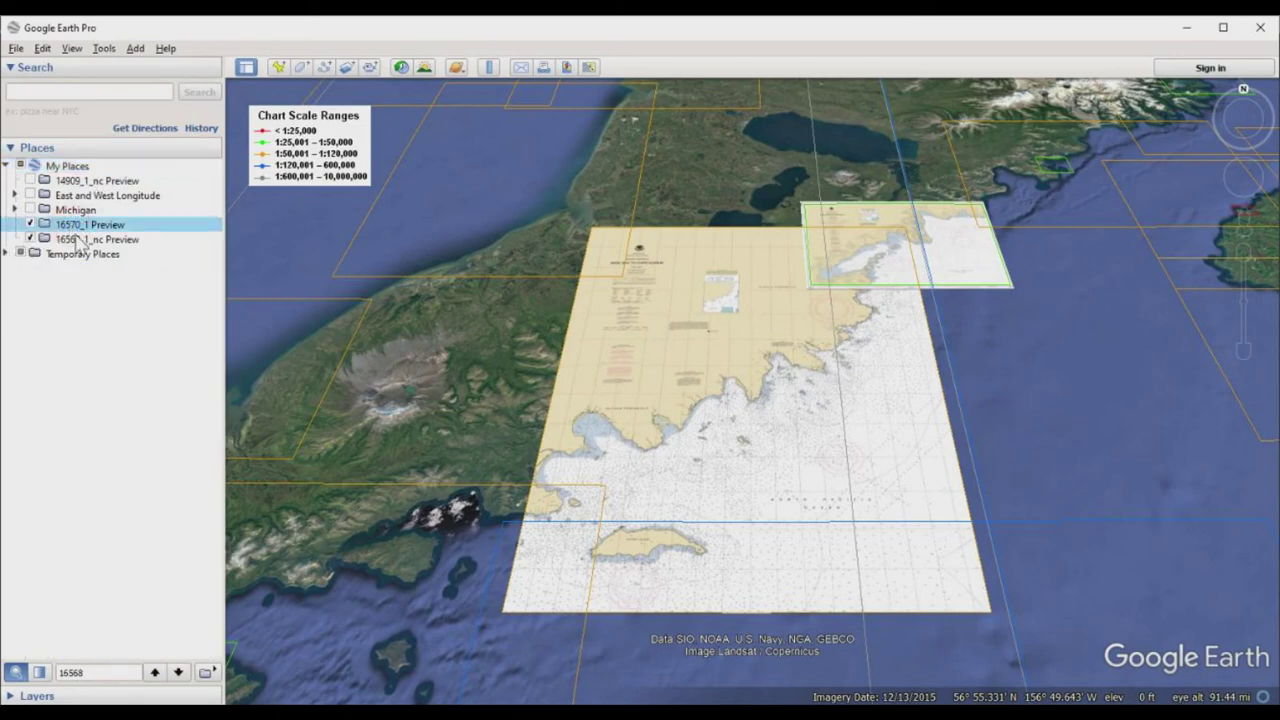
click(40, 673)
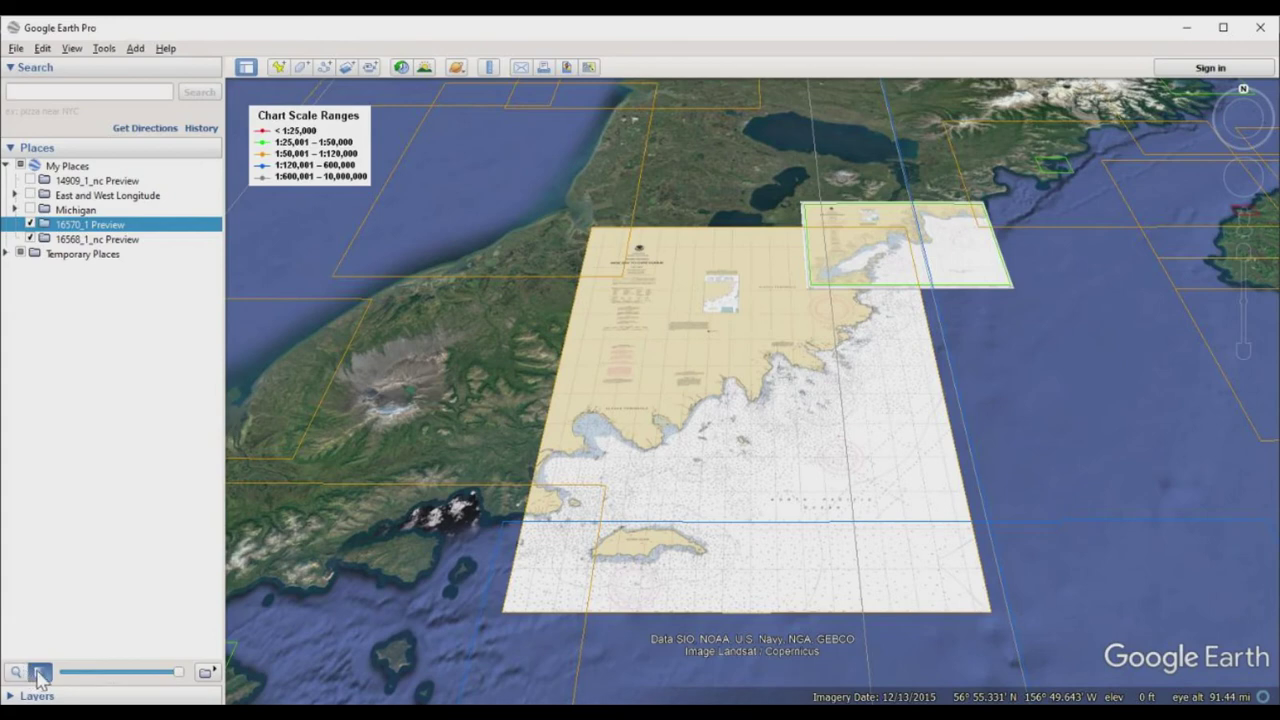
drag(176, 673, 119, 673)
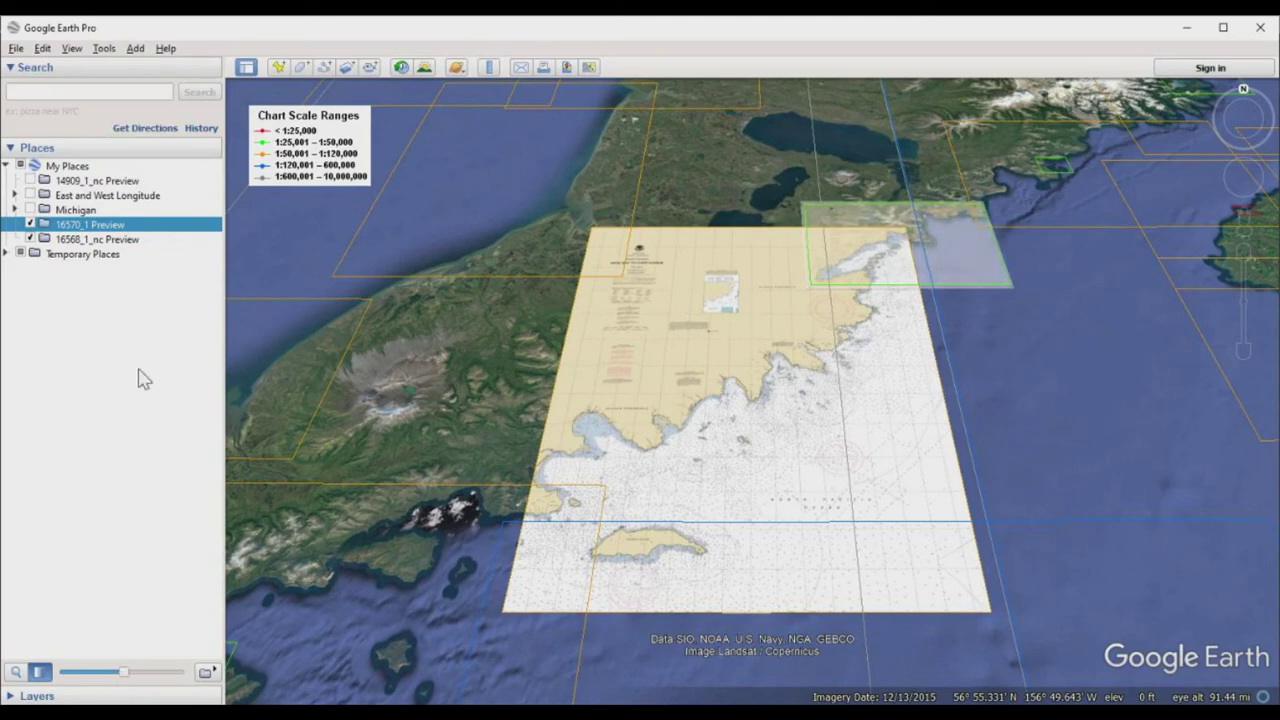
click(121, 240)
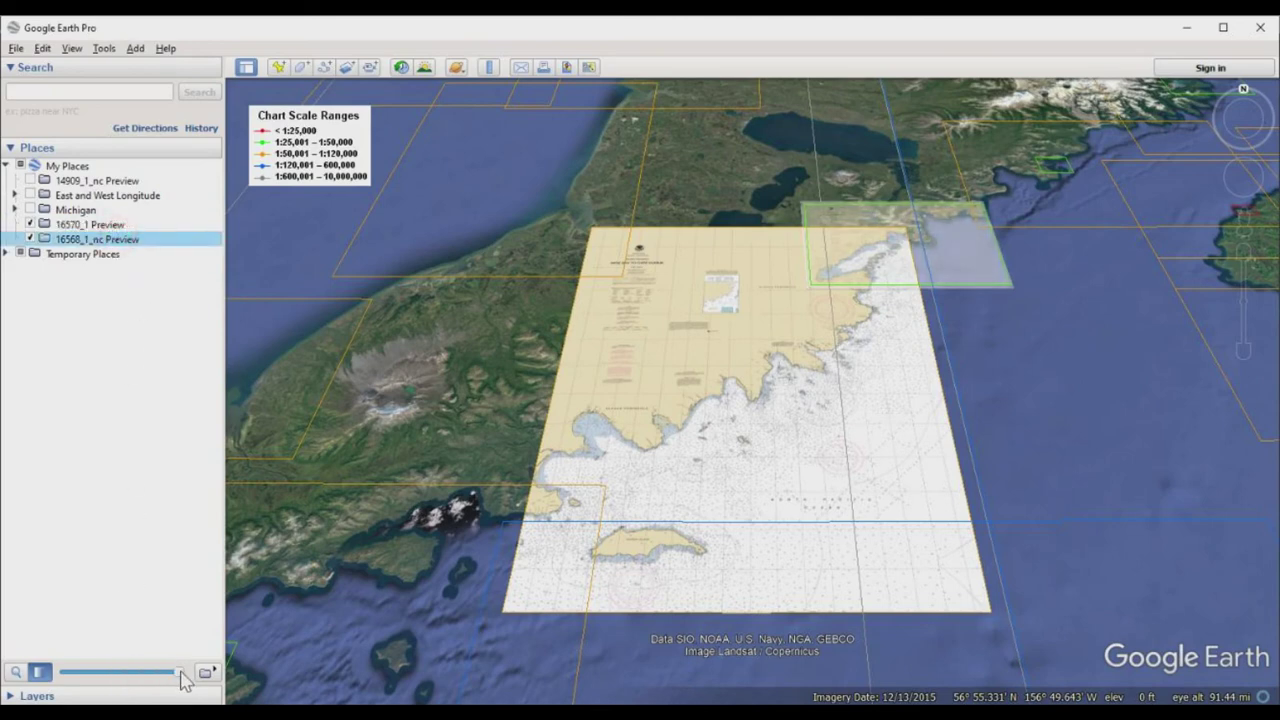
drag(178, 673, 108, 671)
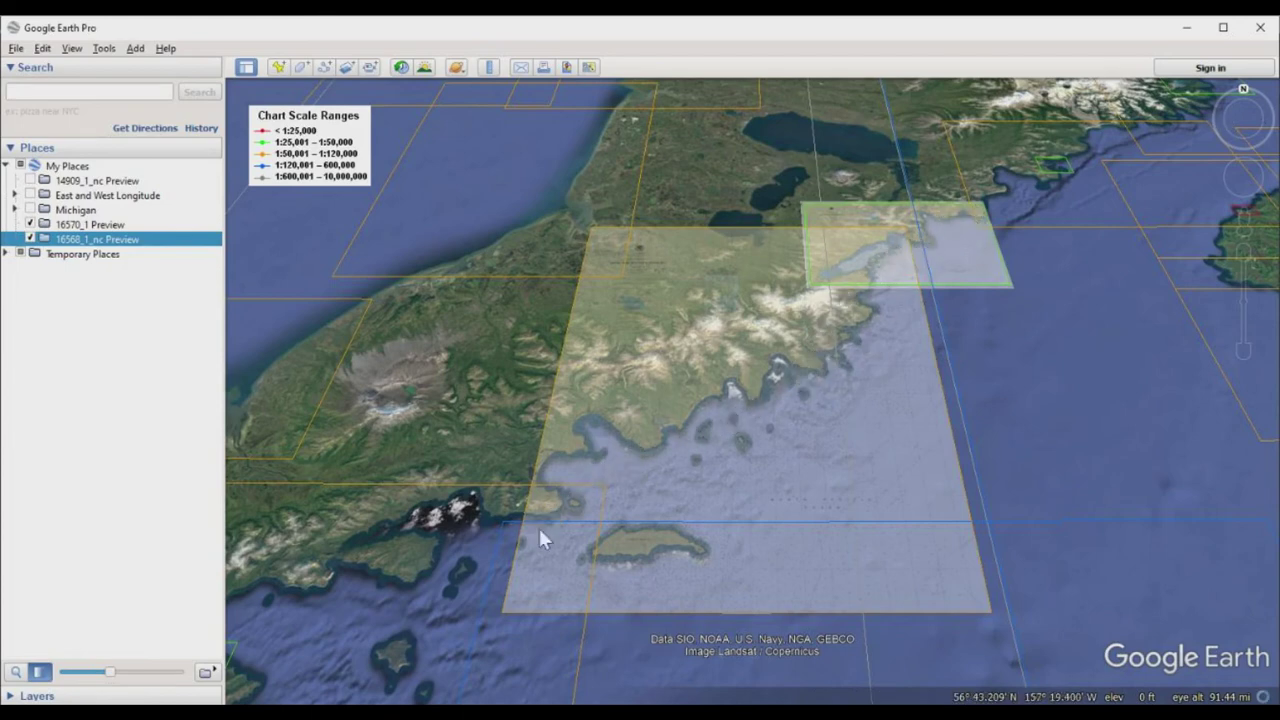
Search the Places list for chart number 1222.
click(16, 672)
double_click(80, 672)
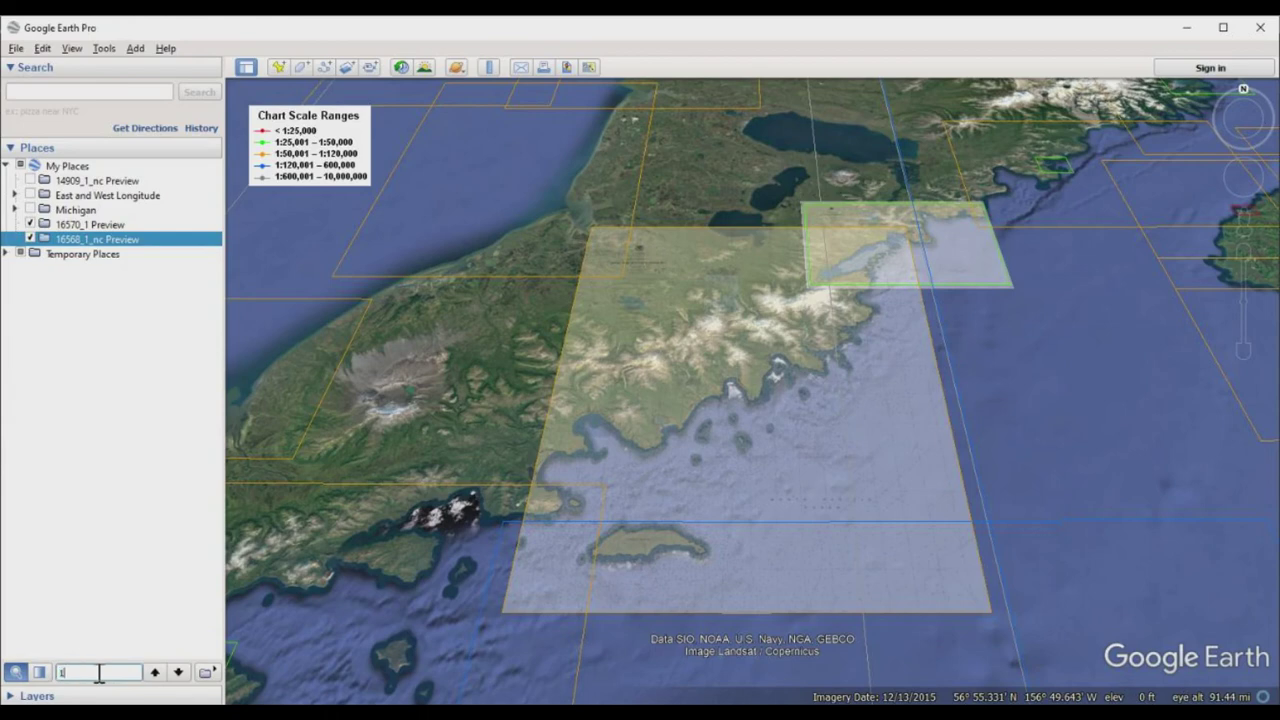
text(22)
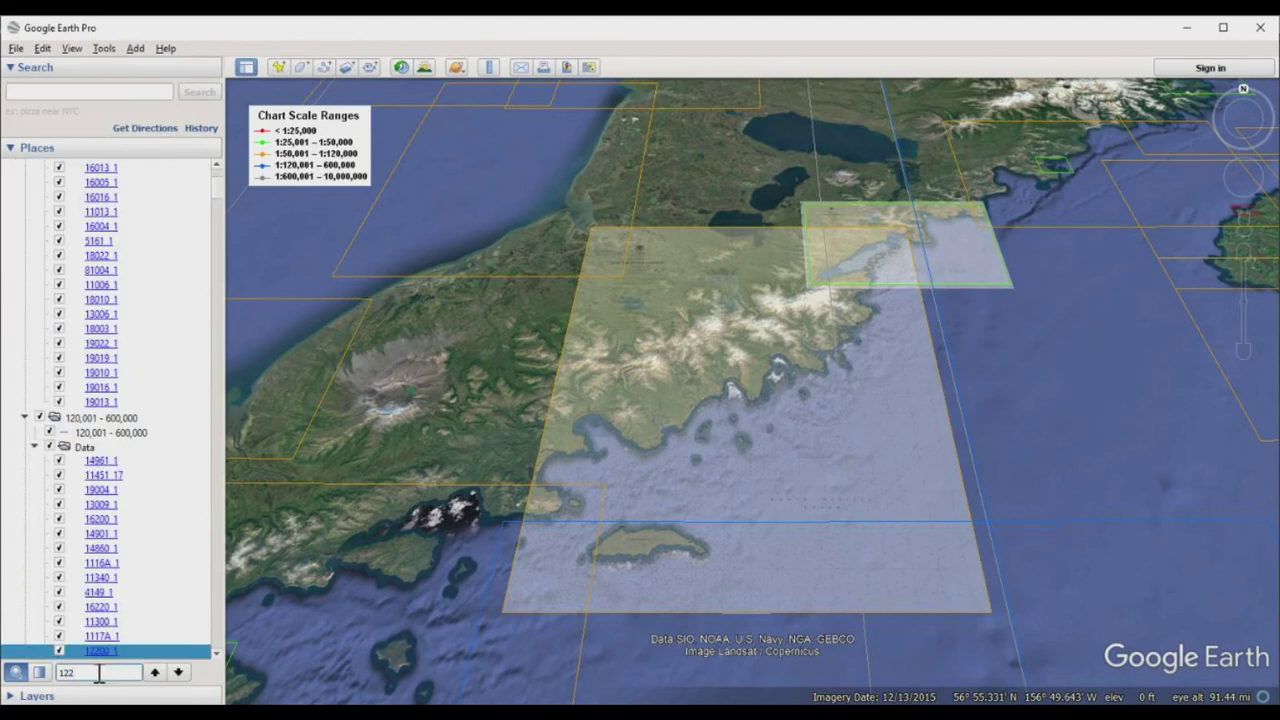
text(2)
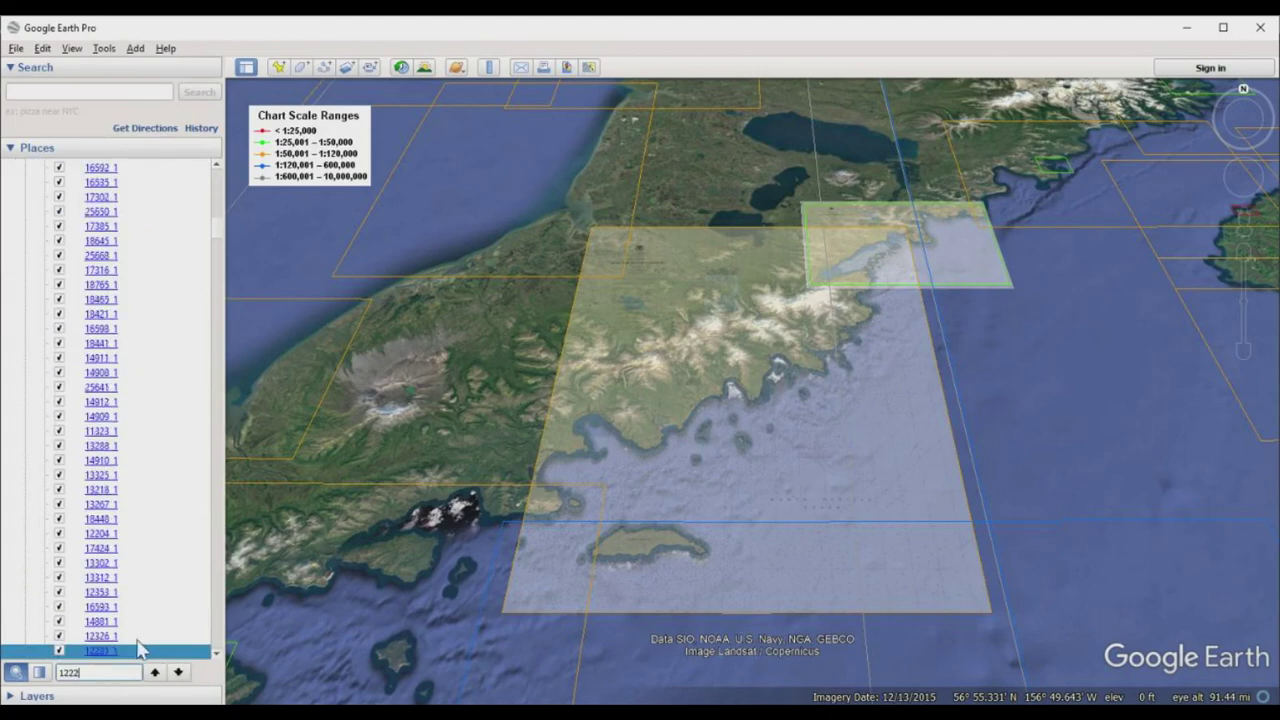
Fly to chart 12221_1, Chesapeake Bay Entrance, and load its collarless preview overlay from the chart details.
double_click(100, 651)
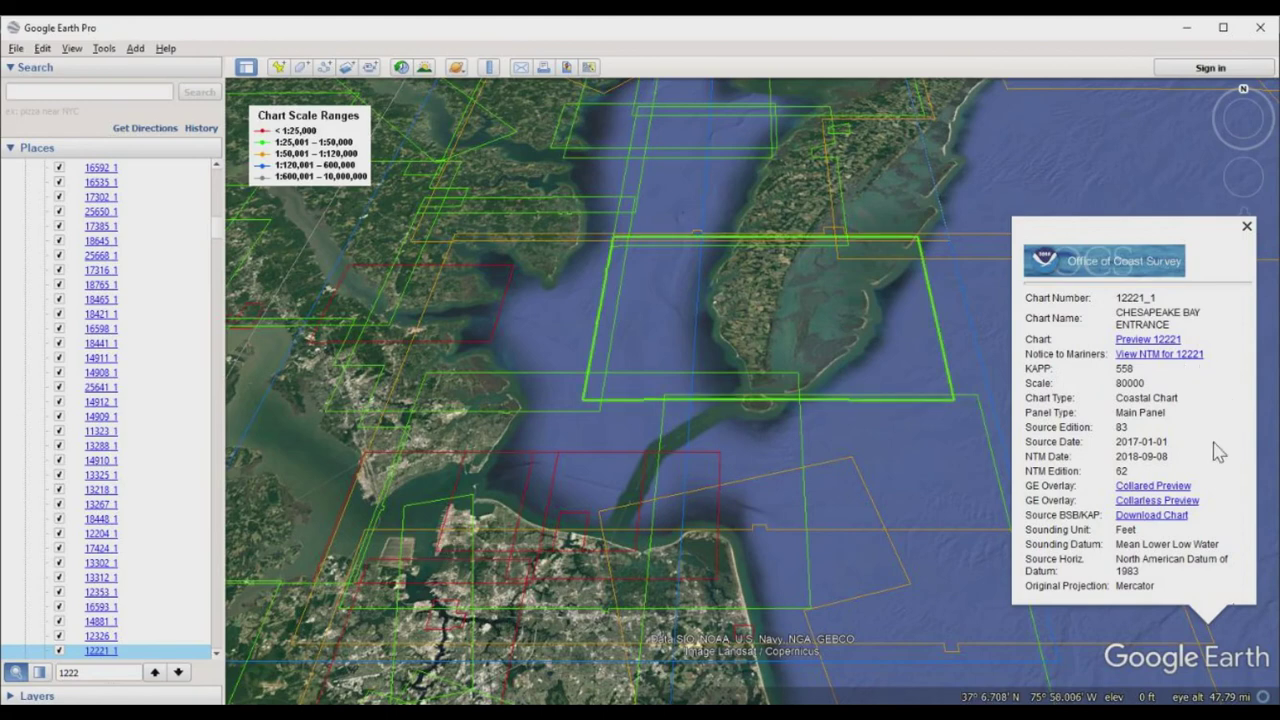
click(1148, 500)
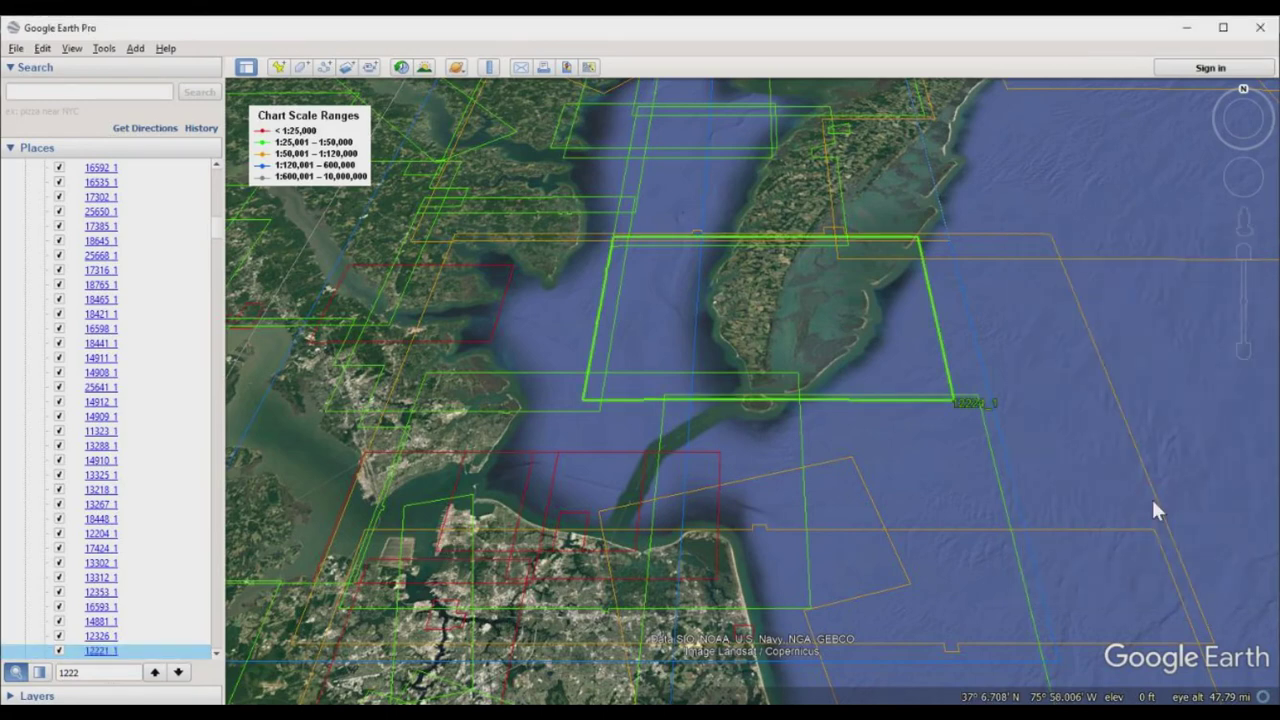